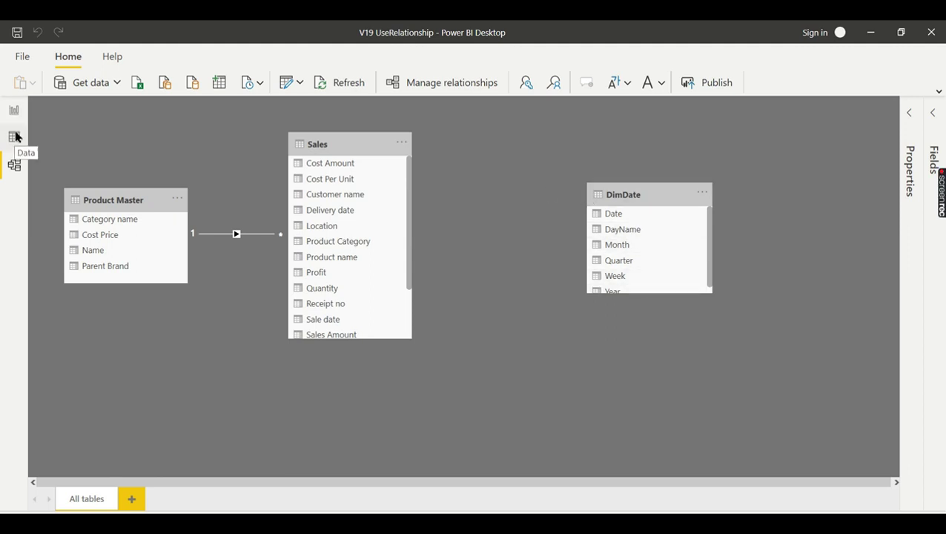
Step: Show the Sales table in Data view and scroll across to compare Sale date with Delivery date
{"action": "left_click", "coordinate": [15, 136]}
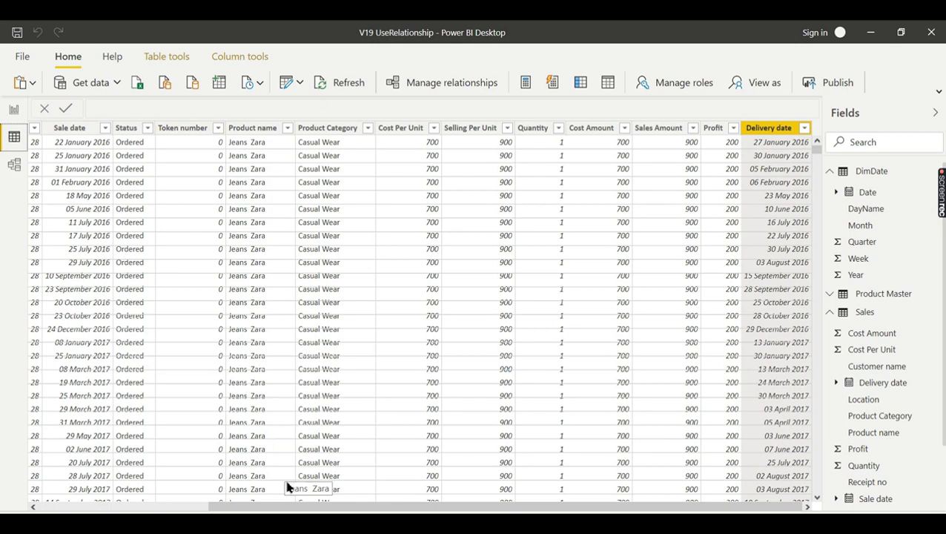
{"action": "left_click_drag", "start_coordinate": [282, 504], "coordinate": [110, 501]}
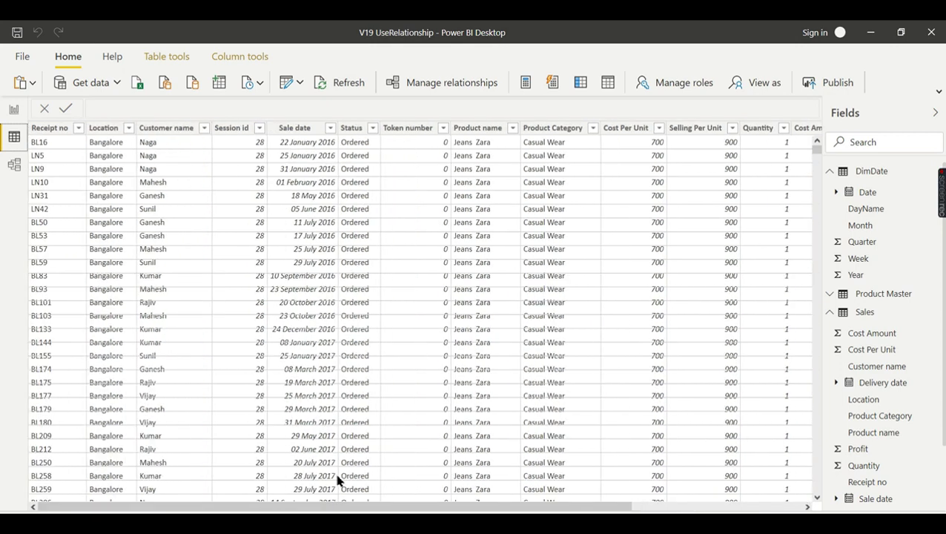
{"action": "left_click_drag", "start_coordinate": [339, 506], "coordinate": [560, 506]}
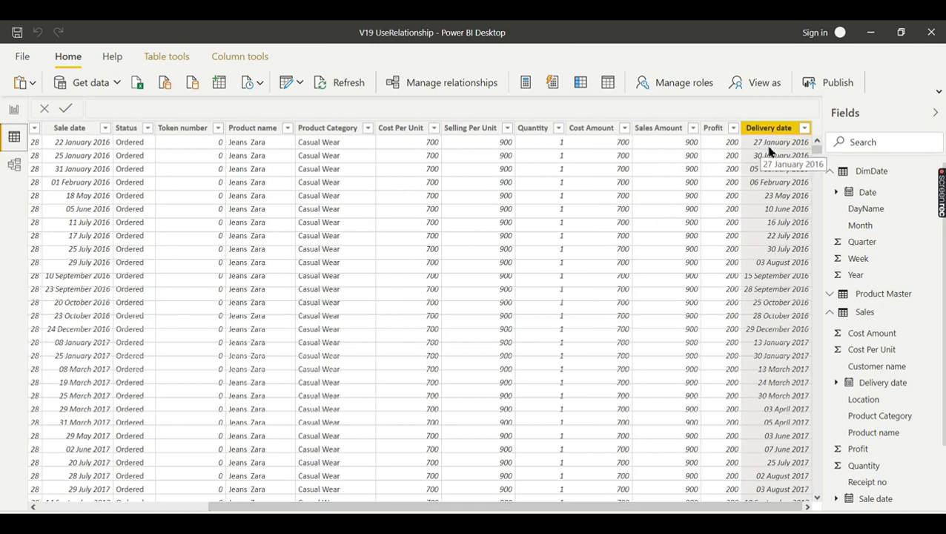
{"action": "left_click_drag", "start_coordinate": [502, 509], "coordinate": [349, 469]}
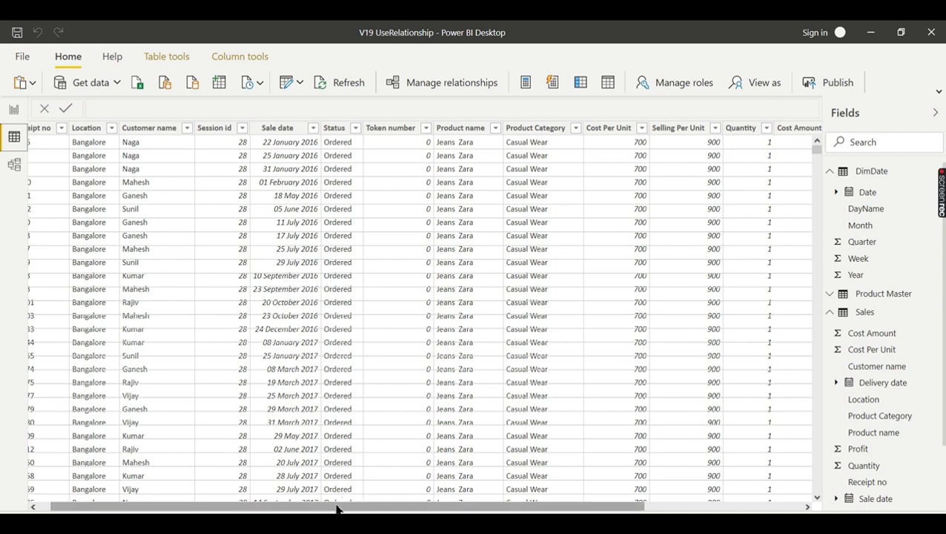
{"action": "left_click_drag", "start_coordinate": [392, 505], "coordinate": [643, 510]}
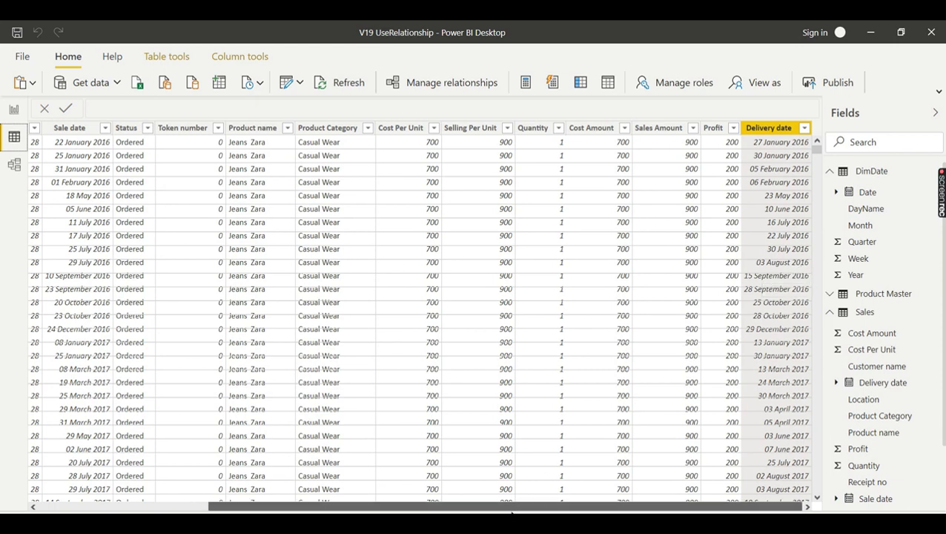
{"action": "left_click_drag", "start_coordinate": [511, 512], "coordinate": [335, 510]}
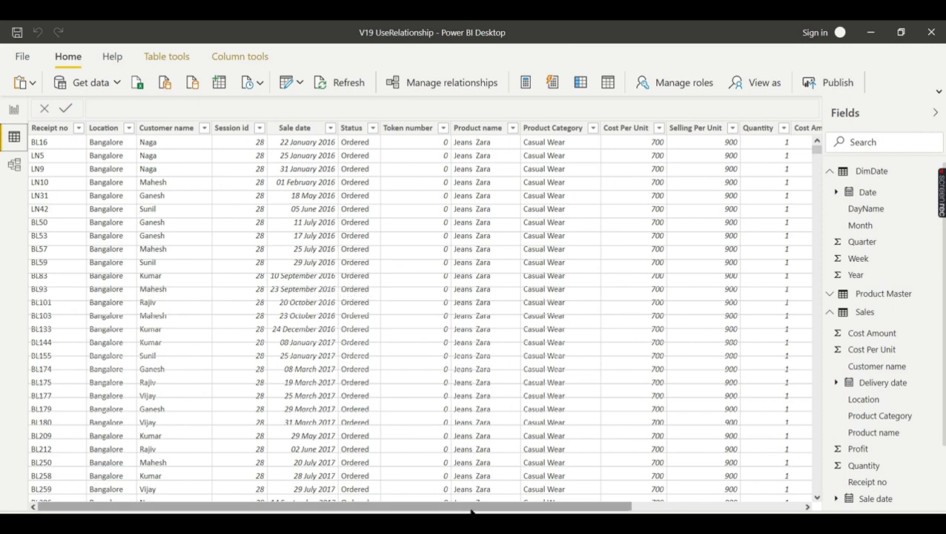
{"action": "left_click_drag", "start_coordinate": [472, 512], "coordinate": [645, 511]}
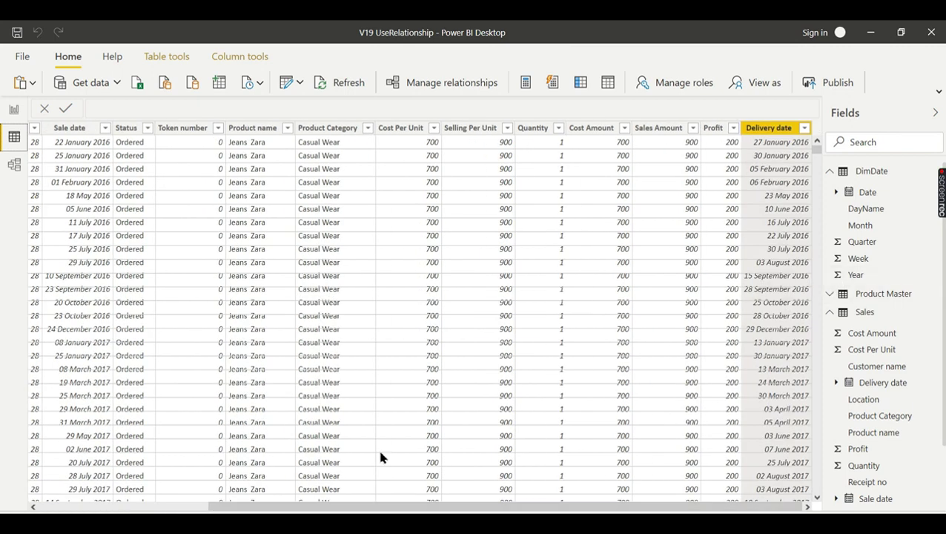
{"action": "left_click_drag", "start_coordinate": [351, 506], "coordinate": [132, 496]}
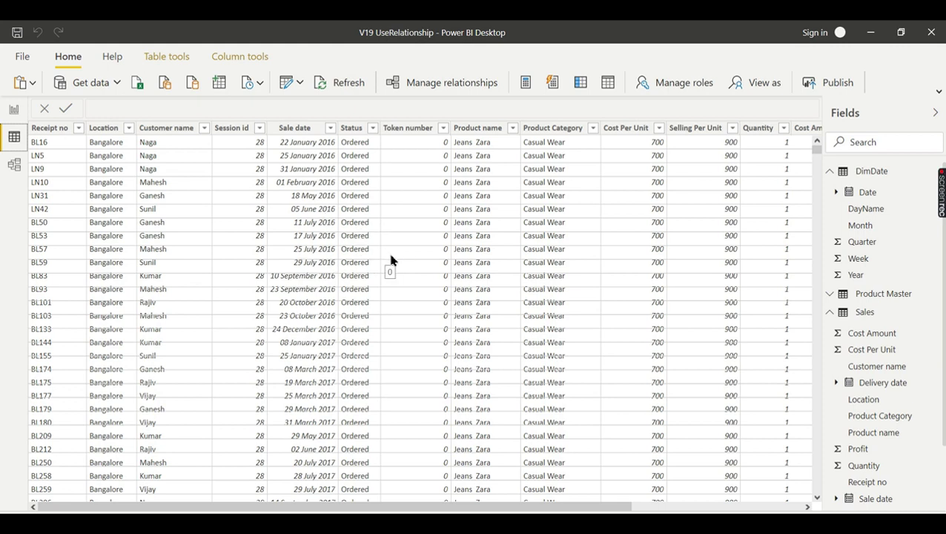
Step: Go back to Report view with the Filters and Fields panes open and the Sales table expanded
{"action": "left_click", "coordinate": [13, 110]}
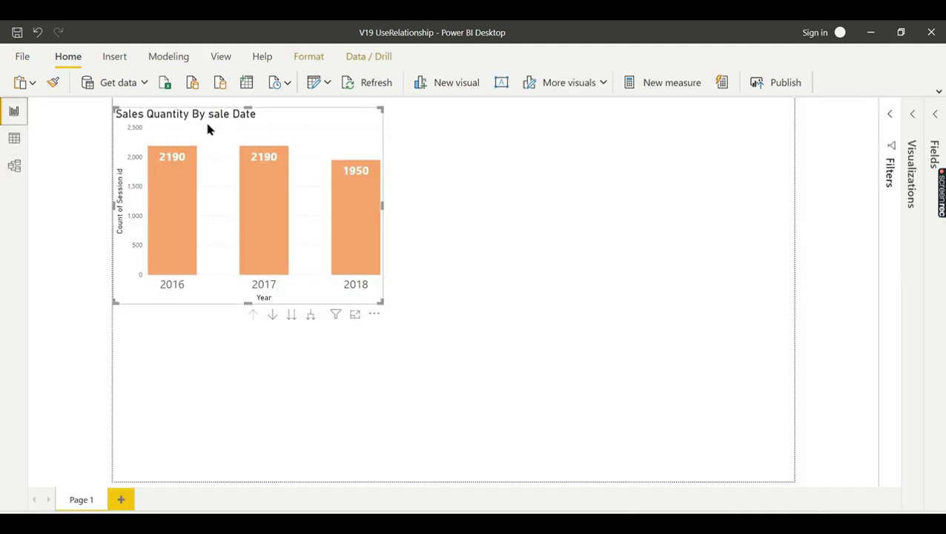
{"action": "left_click", "coordinate": [890, 116]}
{"action": "left_click", "coordinate": [935, 114]}
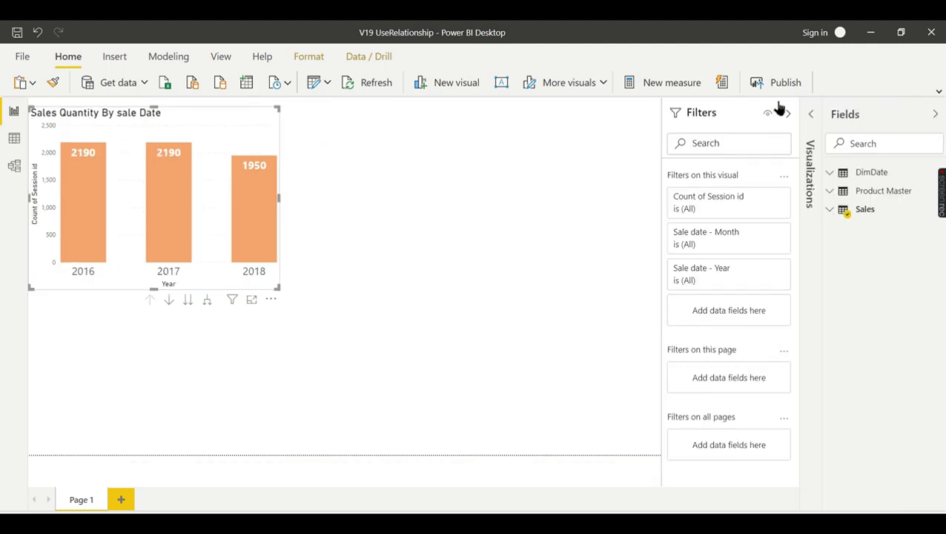
{"action": "left_click", "coordinate": [830, 210]}
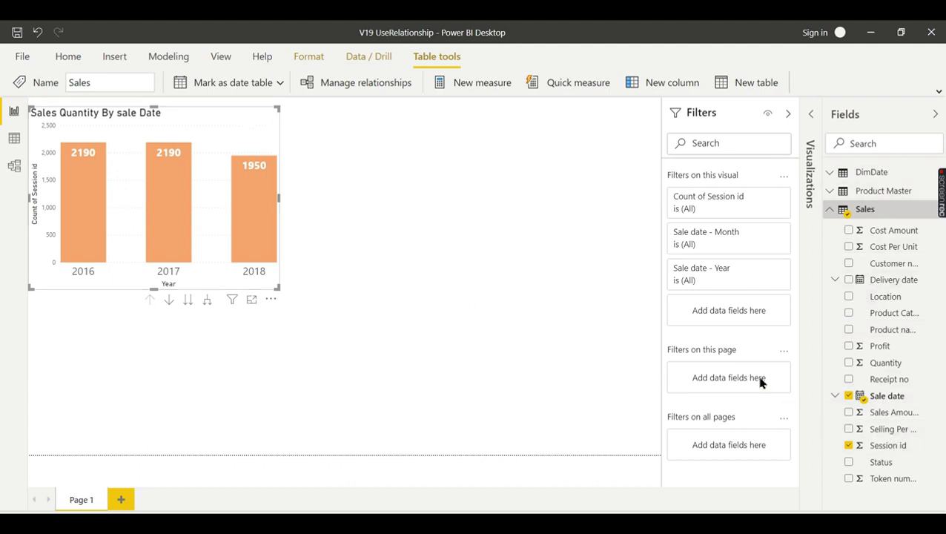
Step: Move the Sales Quantity By sale Date chart to the page's top-left corner
{"action": "left_click", "coordinate": [811, 114]}
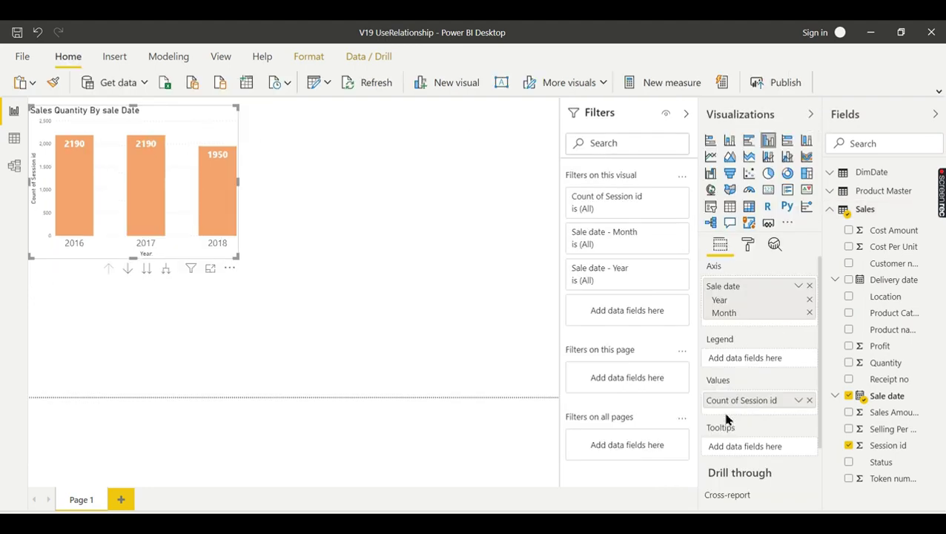
{"action": "left_click", "coordinate": [816, 116]}
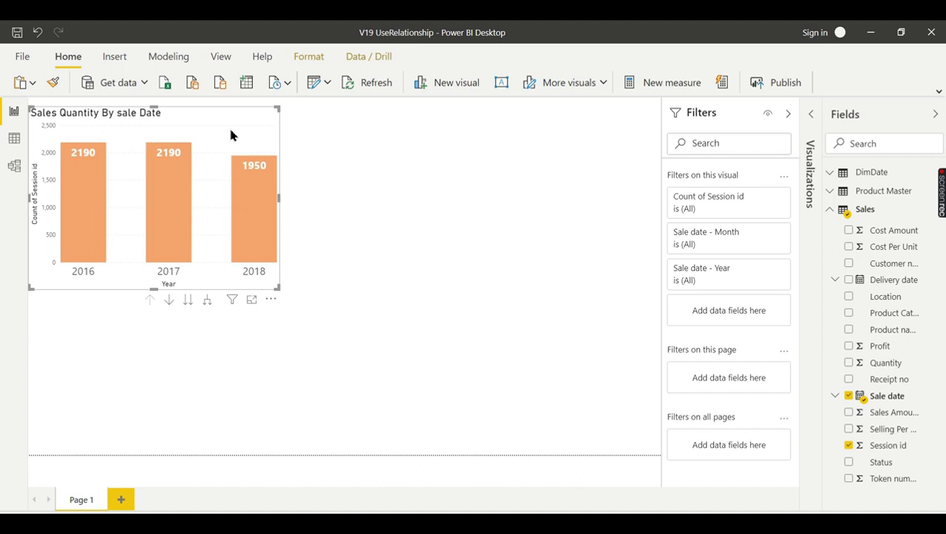
{"action": "left_click_drag", "start_coordinate": [230, 135], "coordinate": [169, 107]}
{"action": "right_click", "coordinate": [169, 107]}
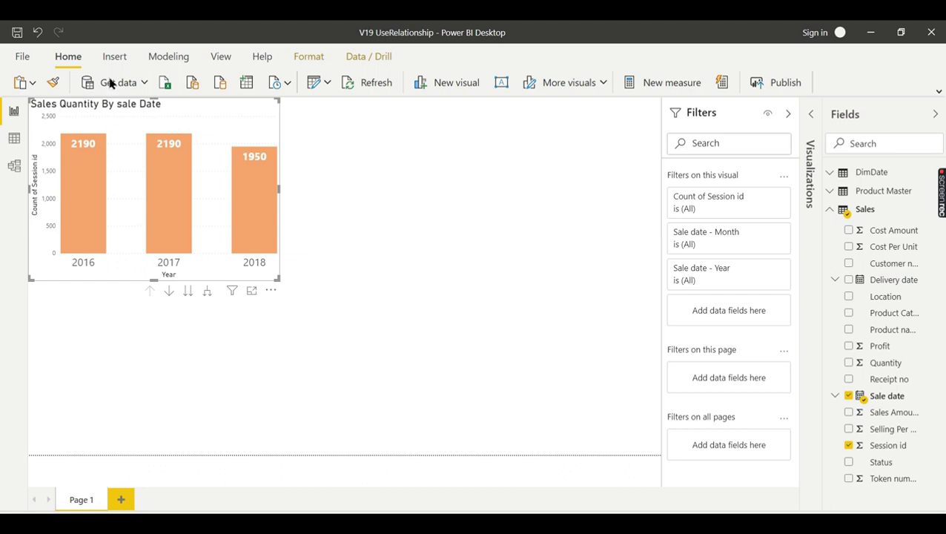
Step: Copy and paste the sales chart, placing the duplicate at the page's lower right
{"action": "mouse_move", "coordinate": [230, 199]}
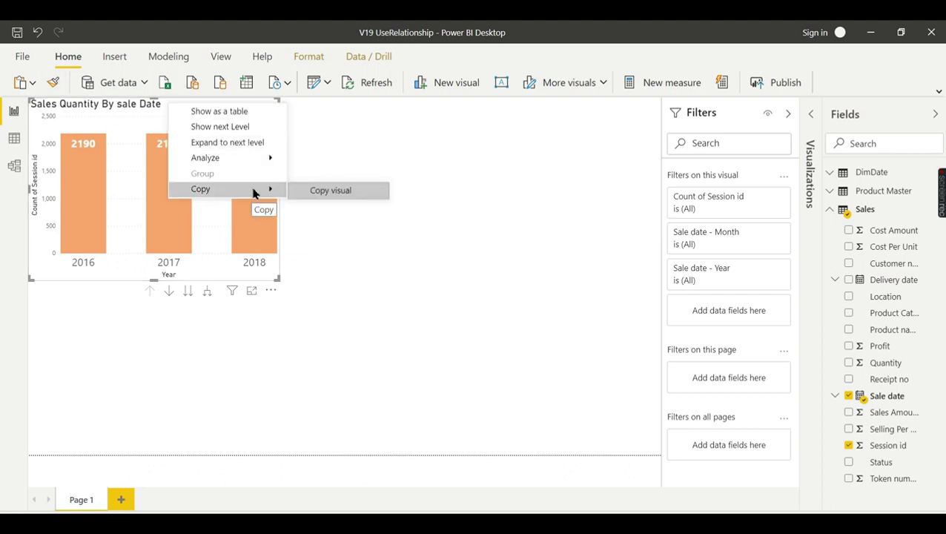
{"action": "left_click", "coordinate": [330, 191]}
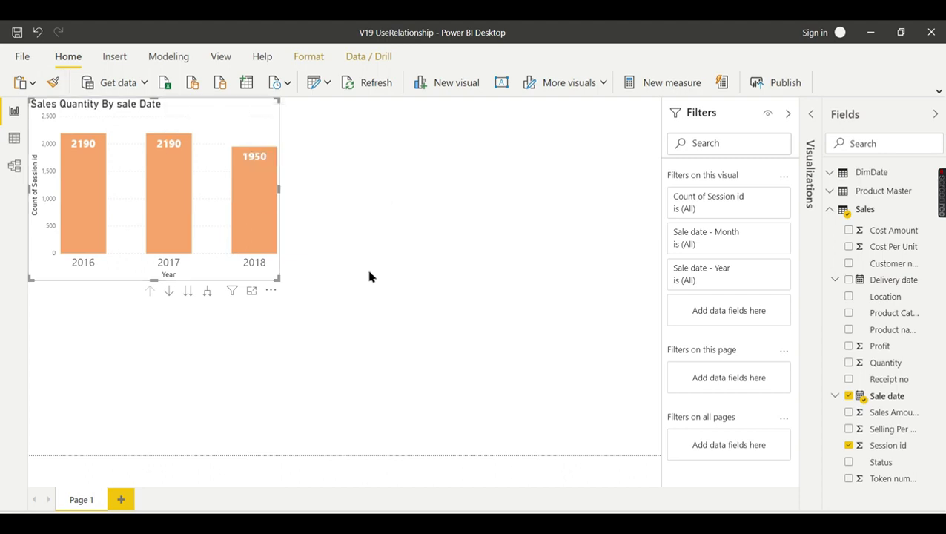
{"action": "left_click", "coordinate": [366, 263]}
{"action": "key", "text": "ctrl+v"}
{"action": "left_click_drag", "start_coordinate": [211, 126], "coordinate": [857, 274]}
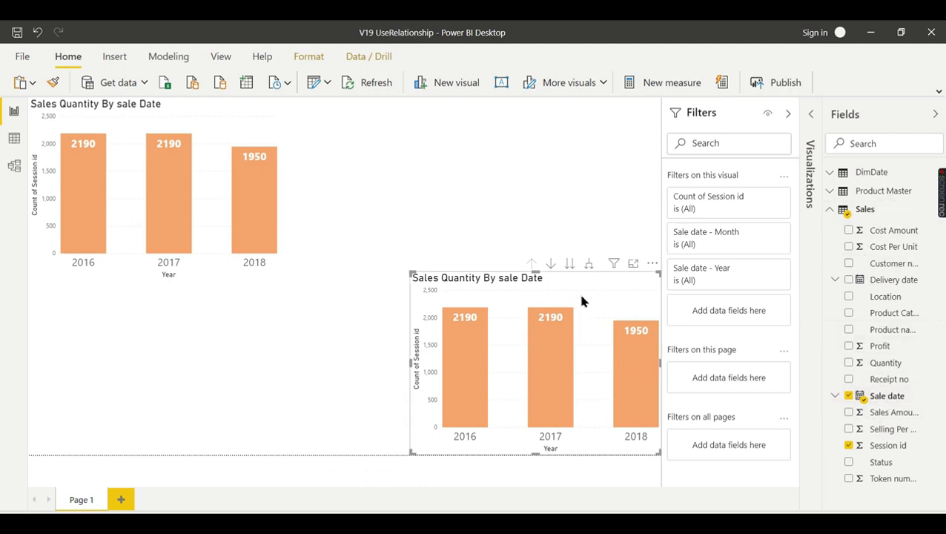
Step: Put Delivery date on the copy's axis, removing Sale date, Quarter and Day, and widen it
{"action": "left_click", "coordinate": [849, 279]}
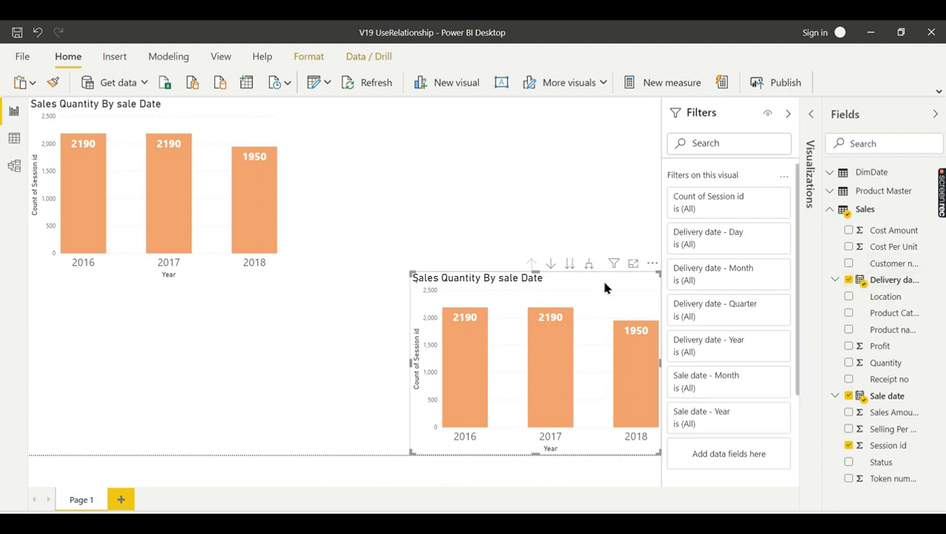
{"action": "left_click", "coordinate": [813, 112]}
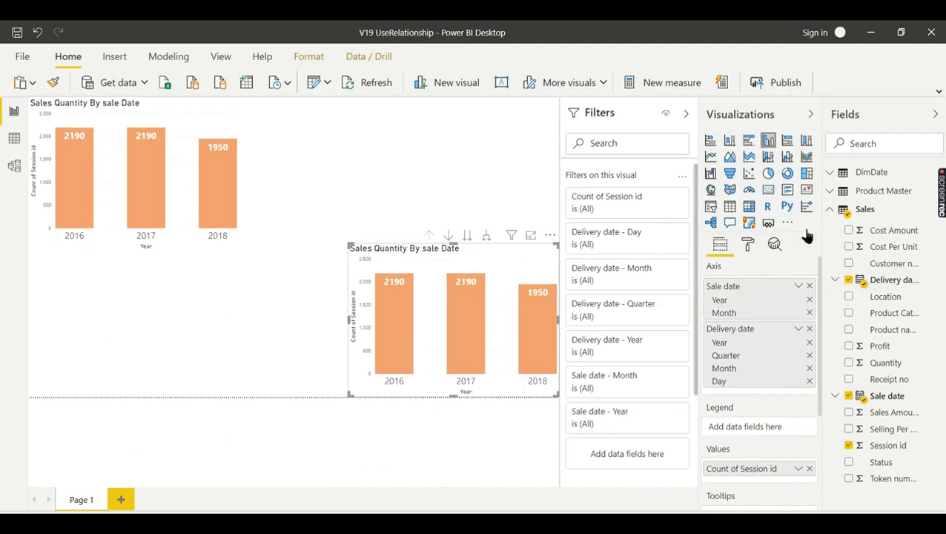
{"action": "left_click", "coordinate": [809, 286]}
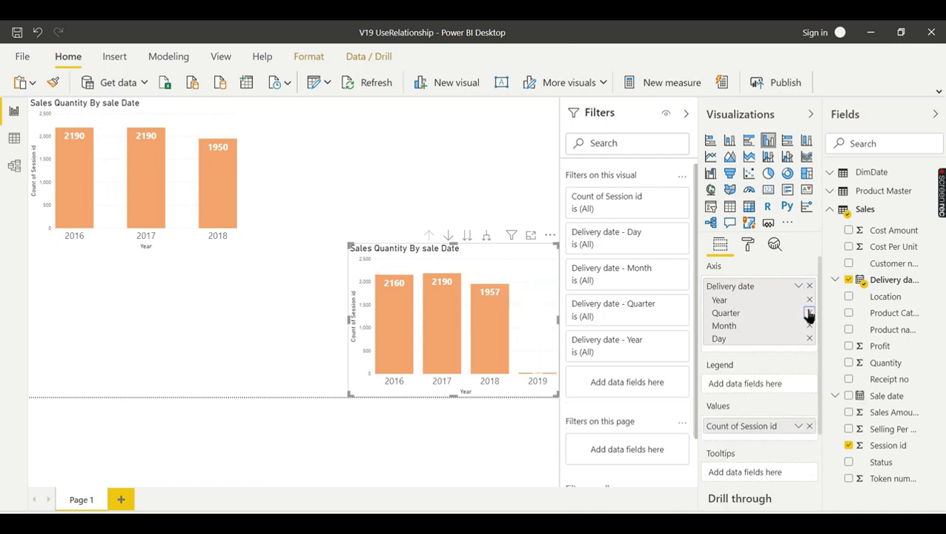
{"action": "left_click", "coordinate": [809, 313]}
{"action": "left_click", "coordinate": [809, 326]}
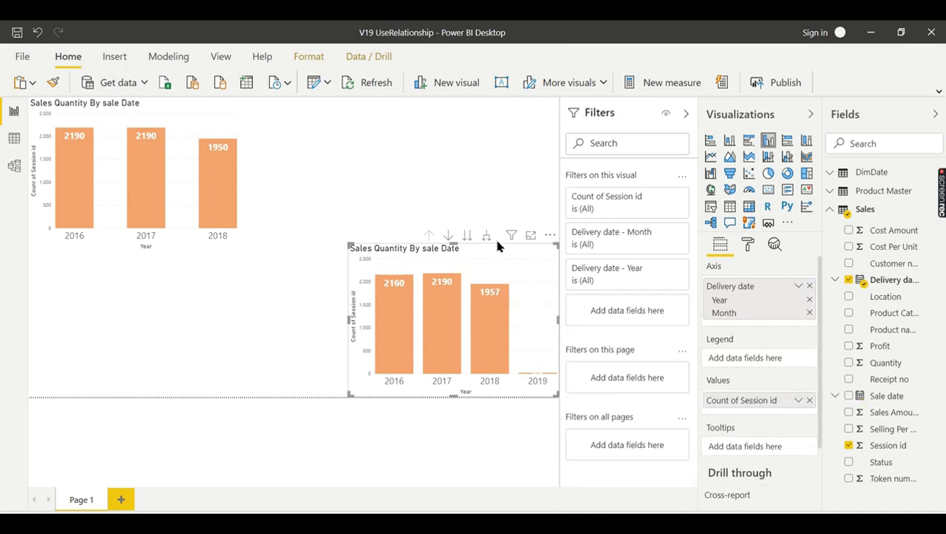
{"action": "left_click_drag", "start_coordinate": [350, 394], "coordinate": [302, 397]}
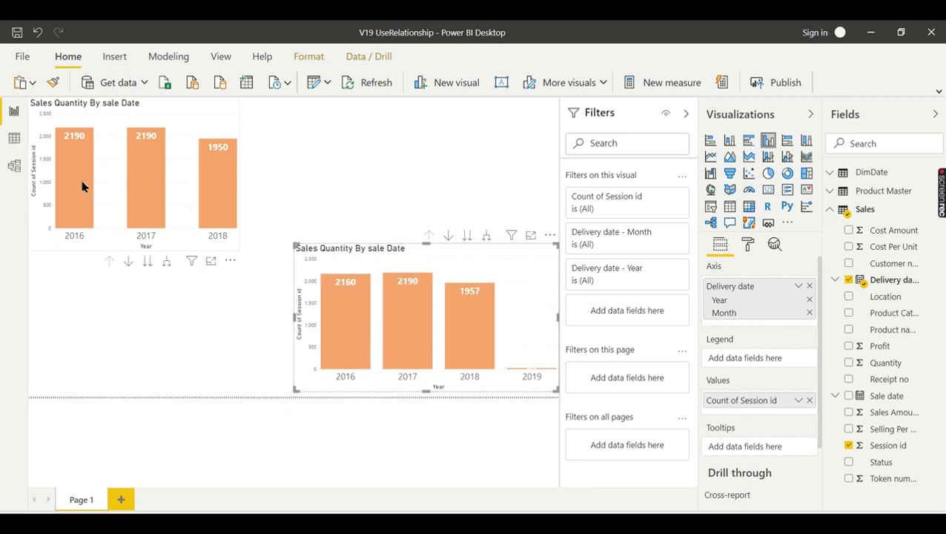
{"action": "mouse_move", "coordinate": [82, 187]}
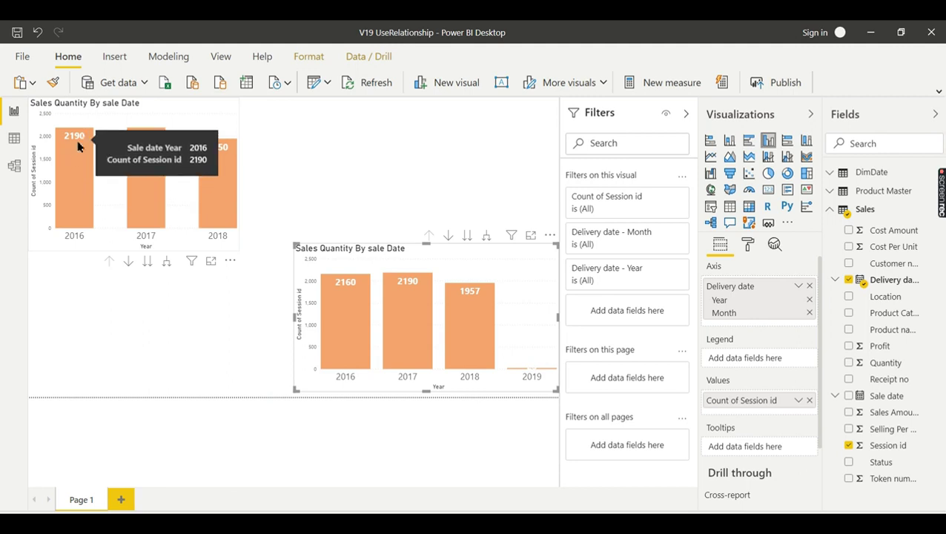
{"action": "mouse_move", "coordinate": [350, 300]}
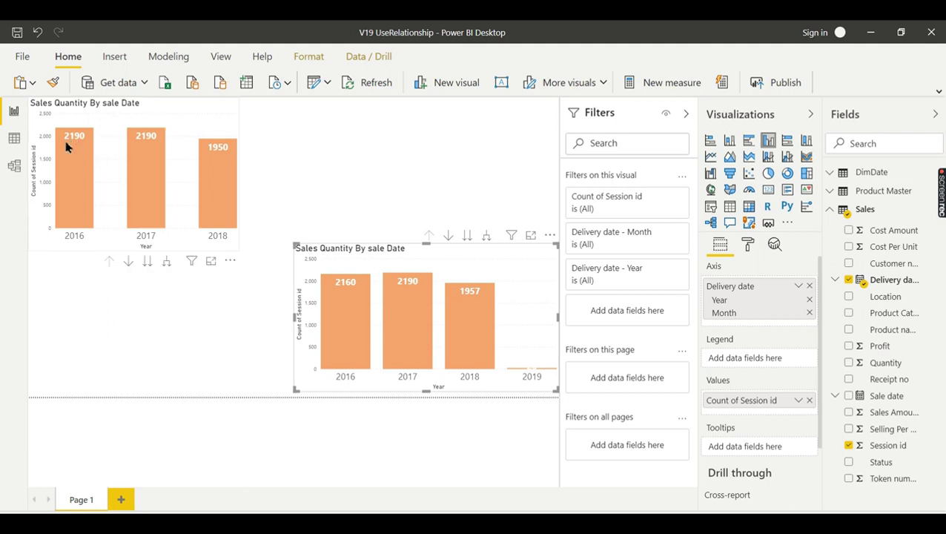
{"action": "mouse_move", "coordinate": [66, 146]}
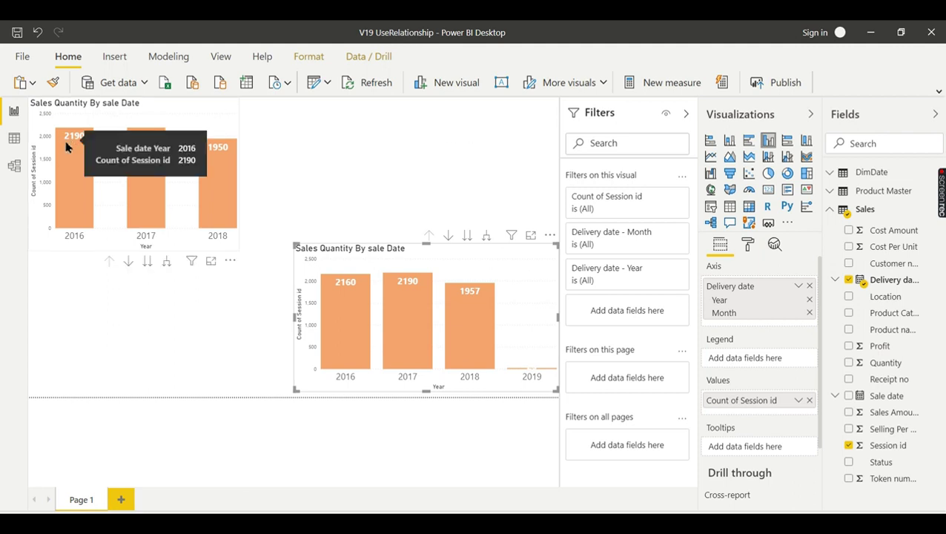
Step: Create a slicer from Sale date and shrink it
{"action": "left_click", "coordinate": [413, 140]}
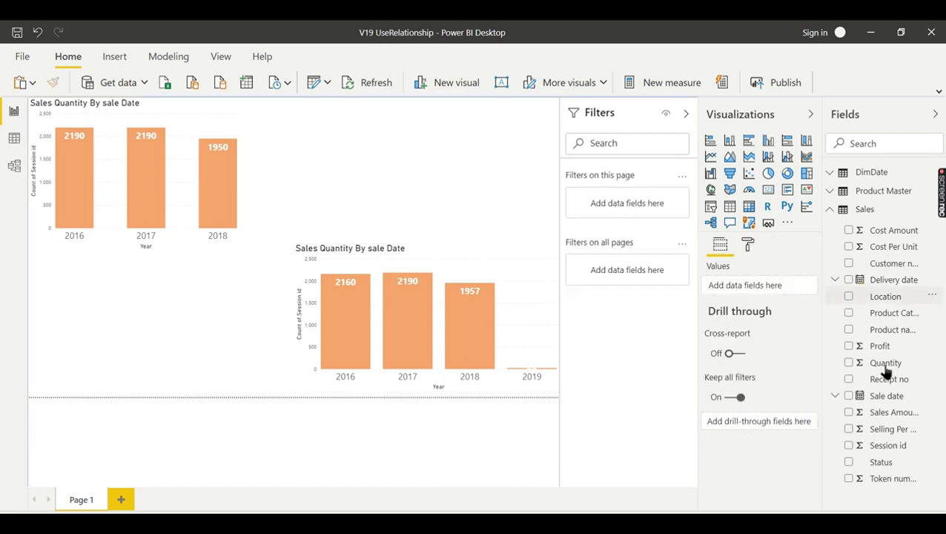
{"action": "left_click", "coordinate": [849, 396]}
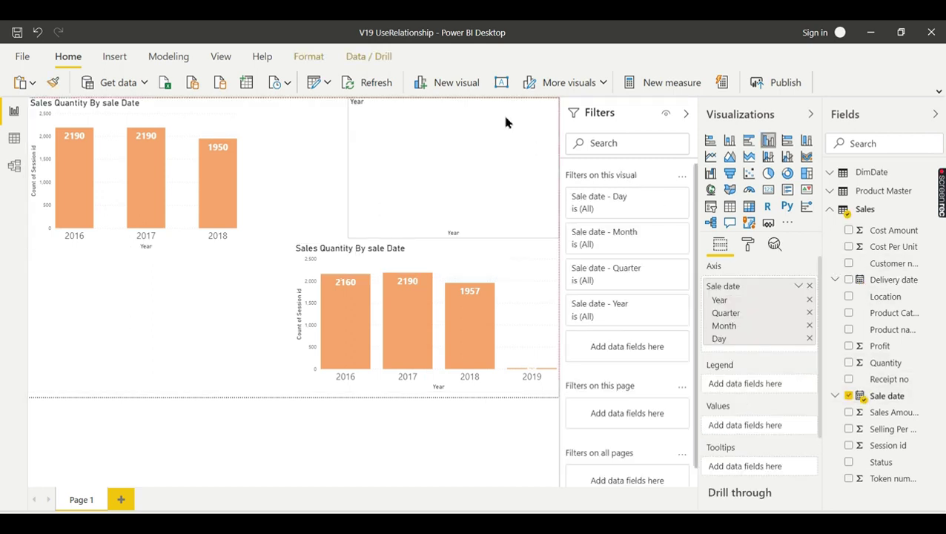
{"action": "left_click", "coordinate": [711, 206]}
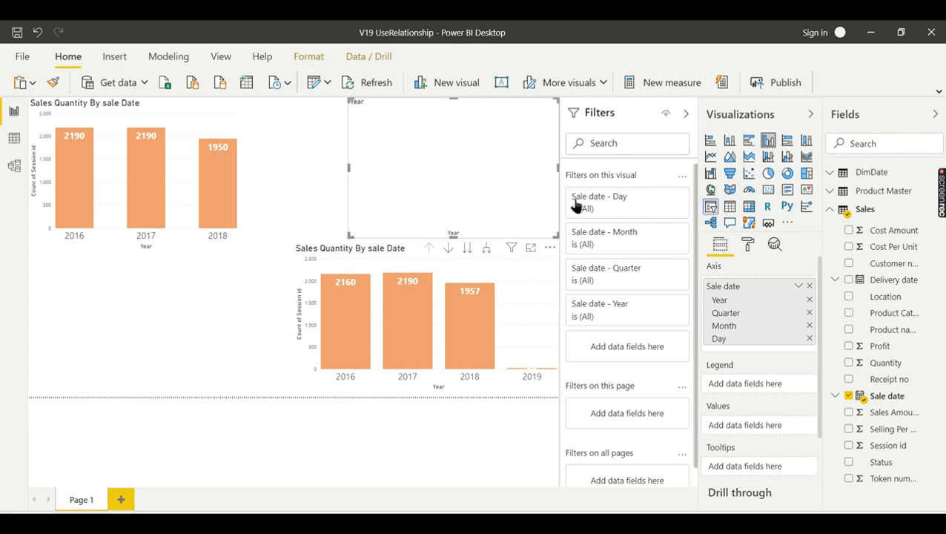
{"action": "left_click_drag", "start_coordinate": [557, 236], "coordinate": [539, 214]}
Step: Set the slicer's Items text size to 16 pt
{"action": "left_click", "coordinate": [748, 245]}
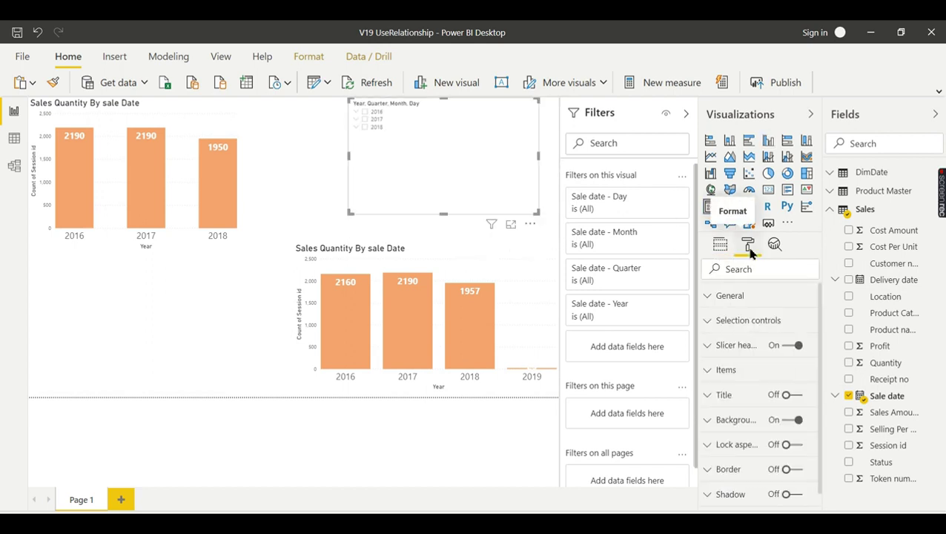
{"action": "left_click", "coordinate": [766, 371]}
{"action": "scroll", "coordinate": [820, 304], "scroll_direction": "down", "scroll_amount": 5}
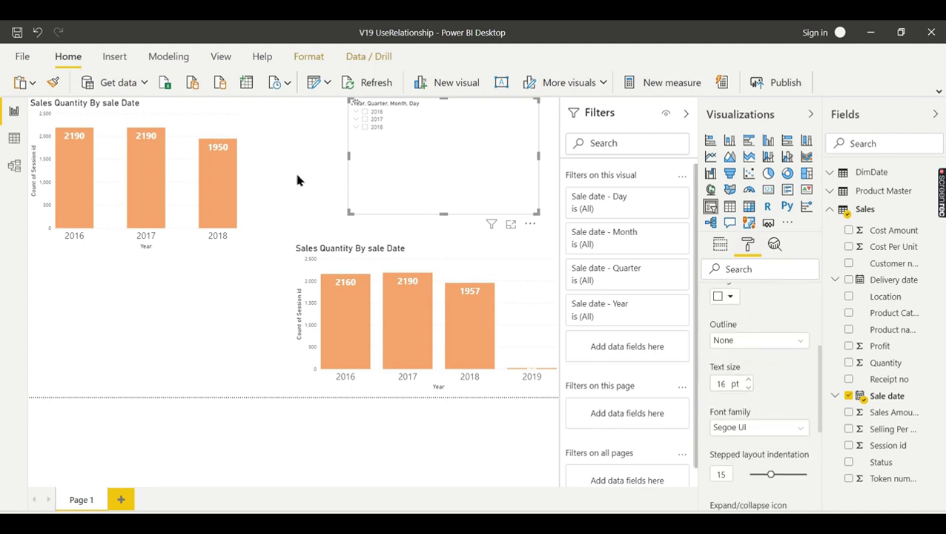
Step: Pick 2016 in the slicer, check the bars (2190 by sale date, 2160 by delivery), and shrink it
{"action": "left_click", "coordinate": [370, 115]}
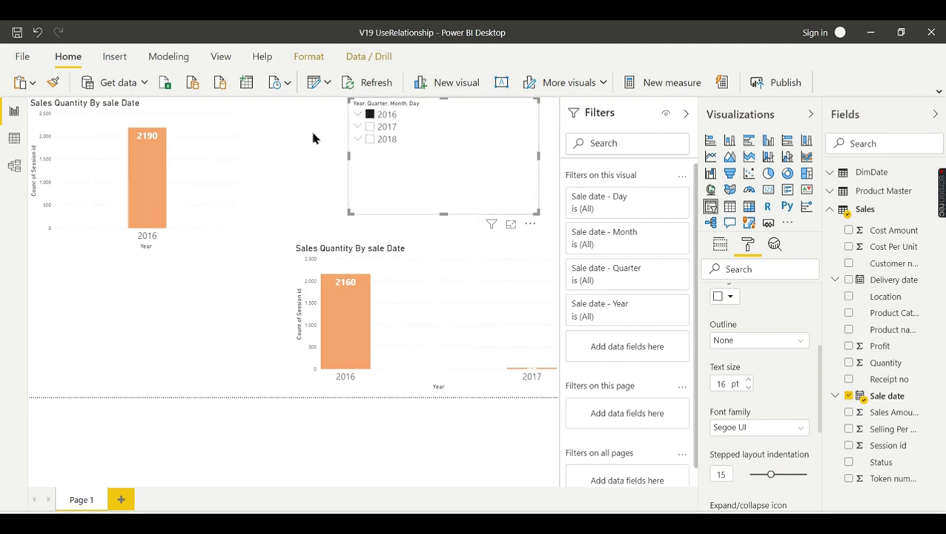
{"action": "mouse_move", "coordinate": [146, 152]}
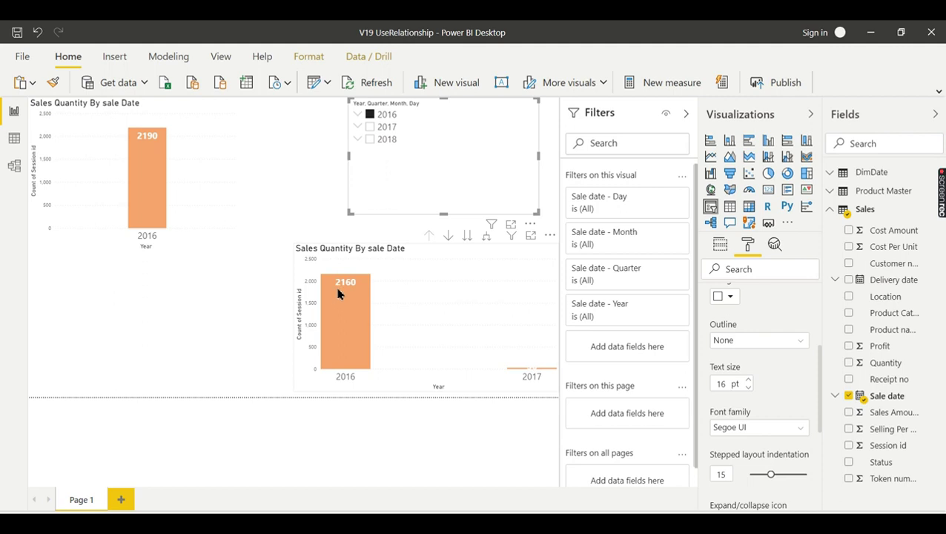
{"action": "mouse_move", "coordinate": [338, 294]}
{"action": "mouse_move", "coordinate": [542, 370]}
{"action": "left_click_drag", "start_coordinate": [538, 213], "coordinate": [505, 166]}
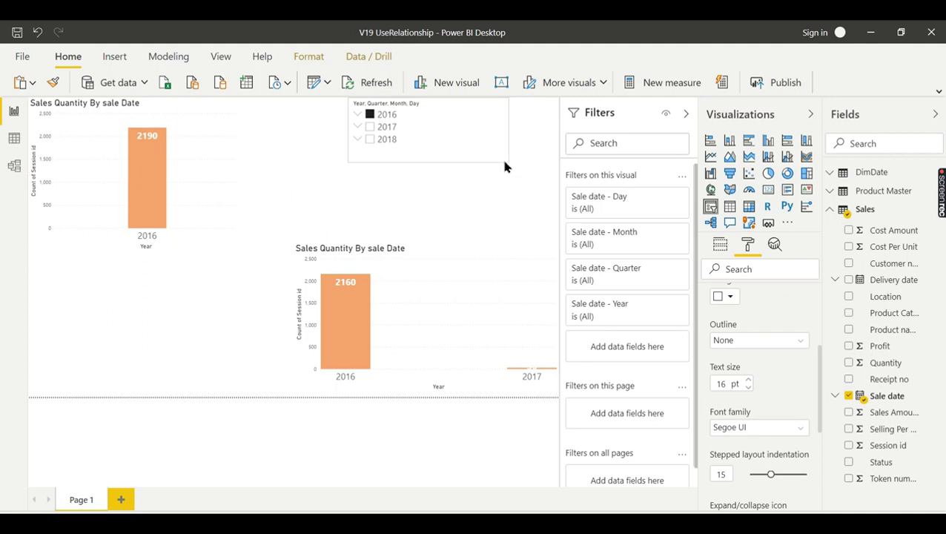
Step: Test the slicer by briefly adding Delivery date and filtering to 2018, then back to 2016
{"action": "left_click", "coordinate": [848, 280]}
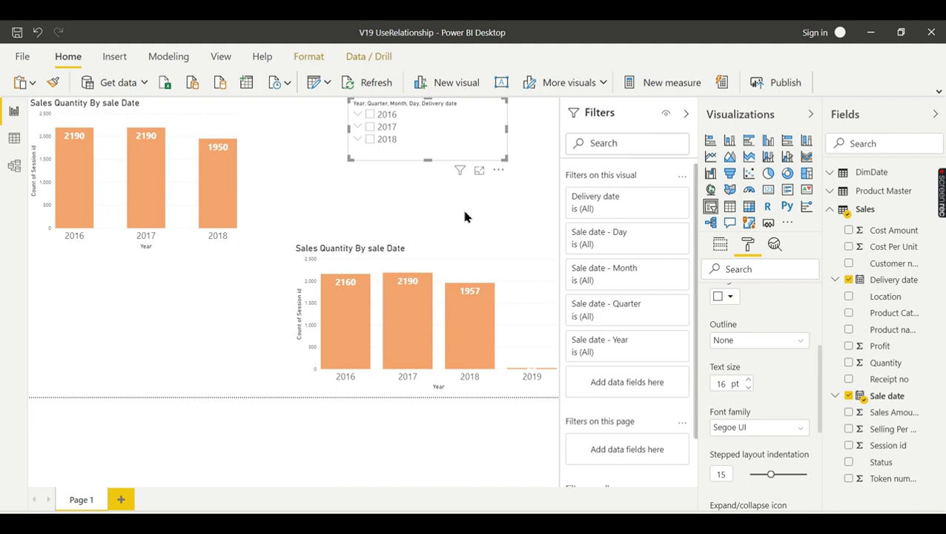
{"action": "left_click", "coordinate": [398, 210]}
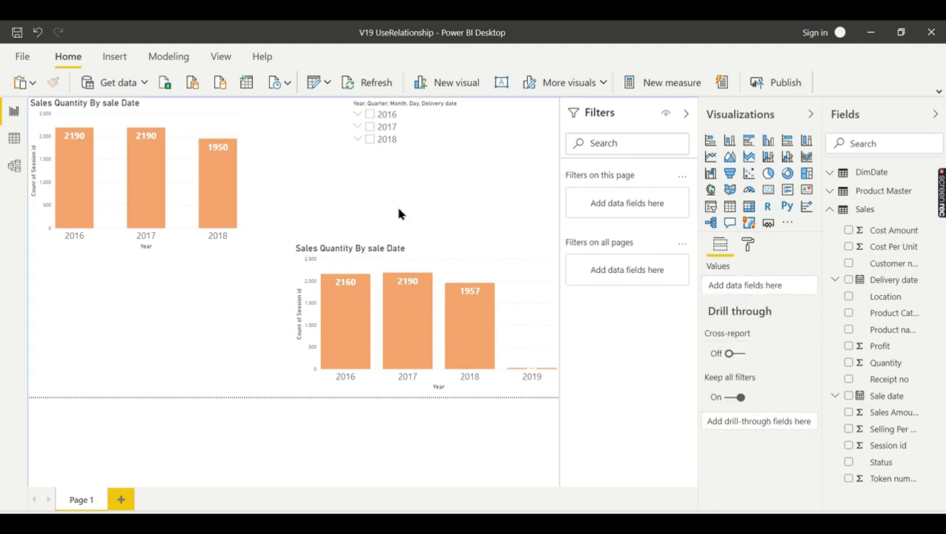
{"action": "left_click", "coordinate": [440, 144]}
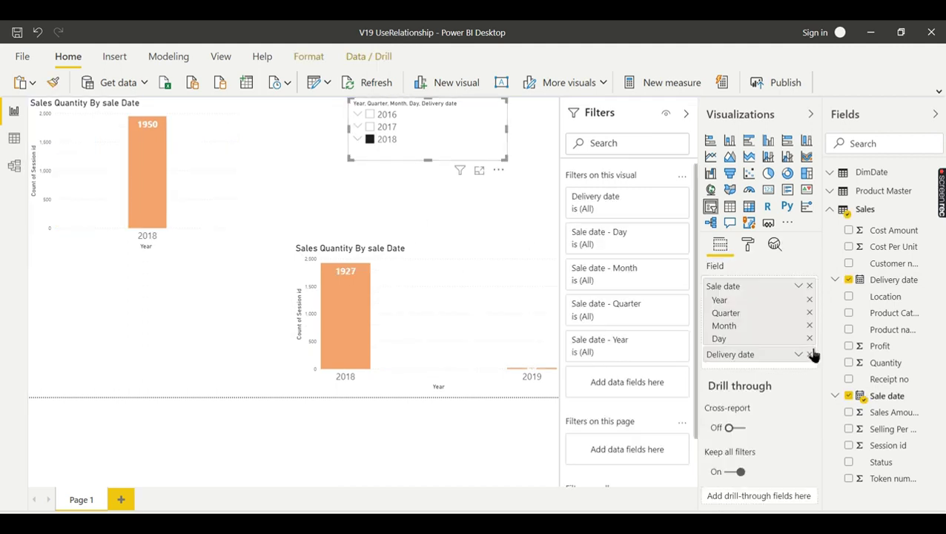
{"action": "left_click", "coordinate": [810, 355]}
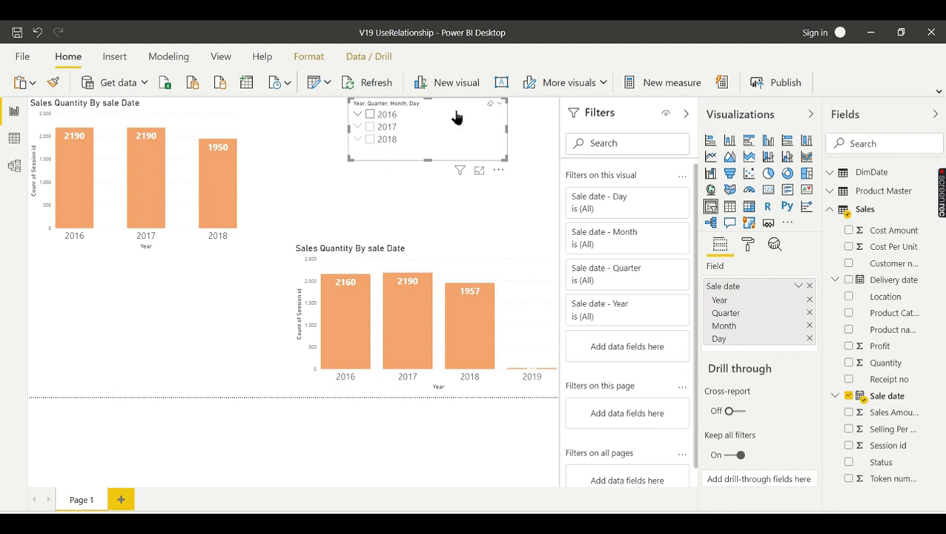
{"action": "left_click", "coordinate": [456, 116]}
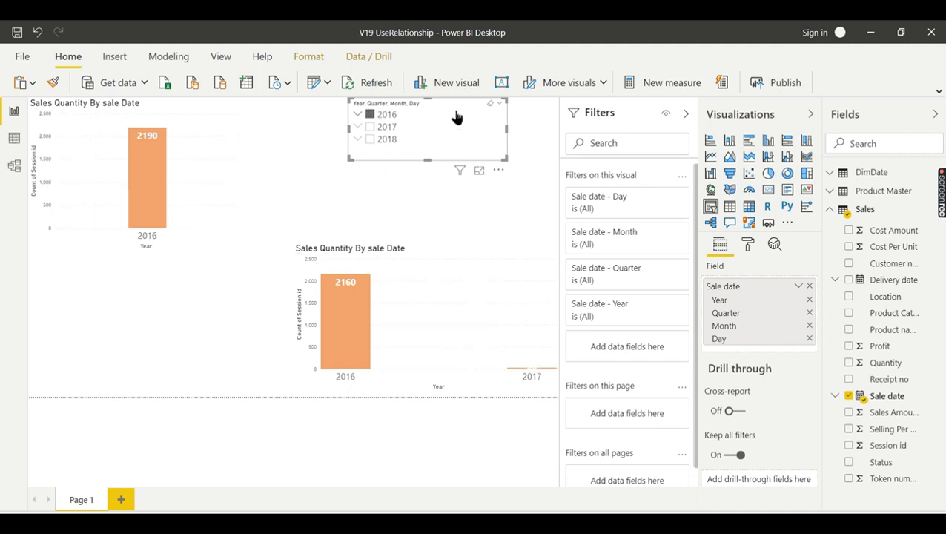
Step: Place the duplicated slicer at lower left, switched to Delivery date shown as Date Hierarchy
{"action": "left_click_drag", "start_coordinate": [456, 116], "coordinate": [172, 314]}
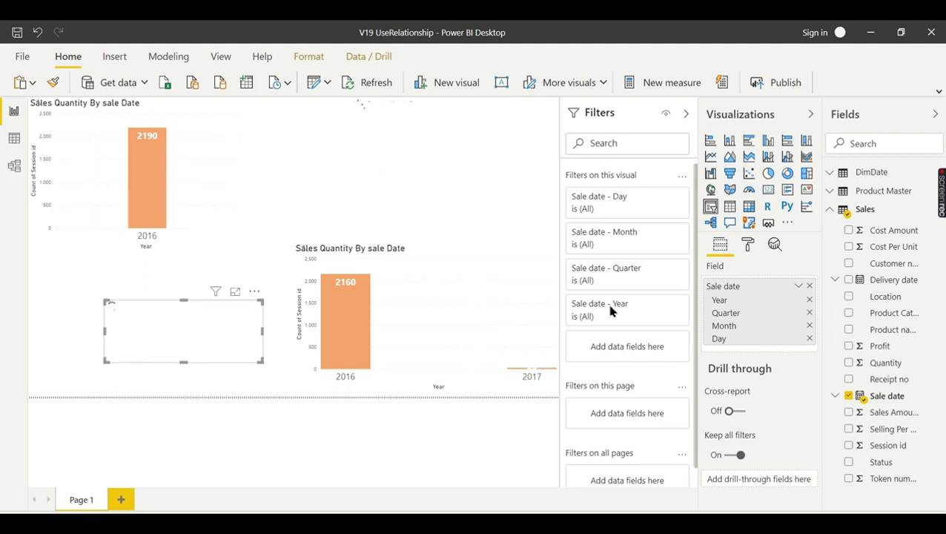
{"action": "left_click", "coordinate": [848, 280]}
{"action": "left_click", "coordinate": [809, 285]}
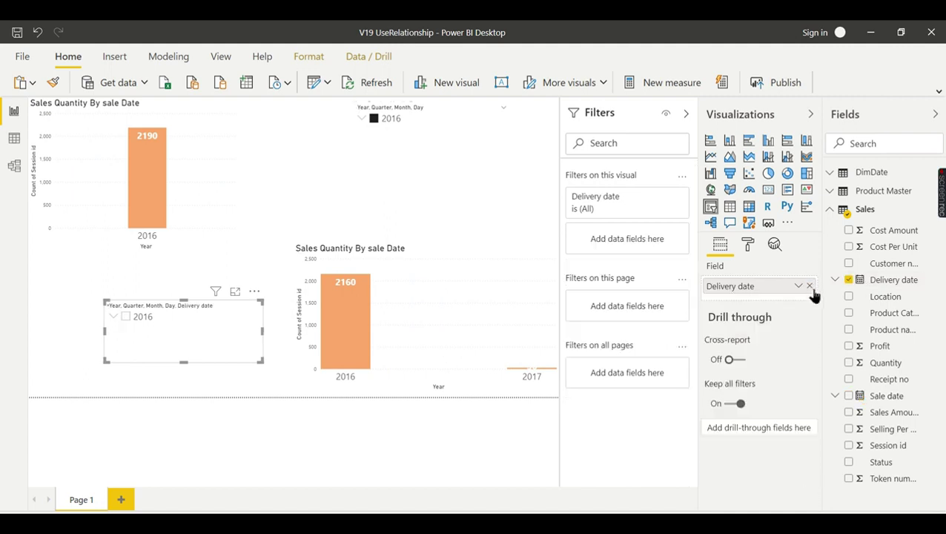
{"action": "left_click", "coordinate": [799, 287]}
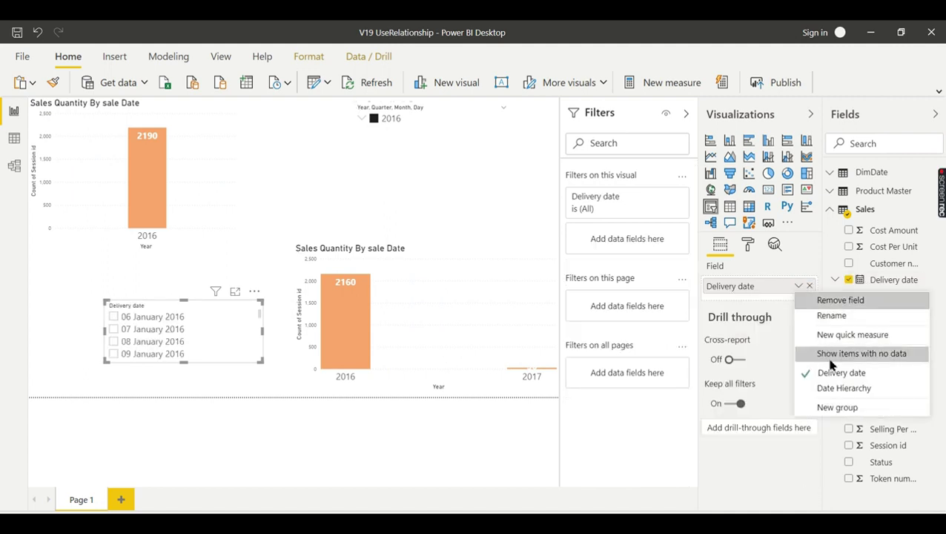
{"action": "left_click", "coordinate": [836, 388]}
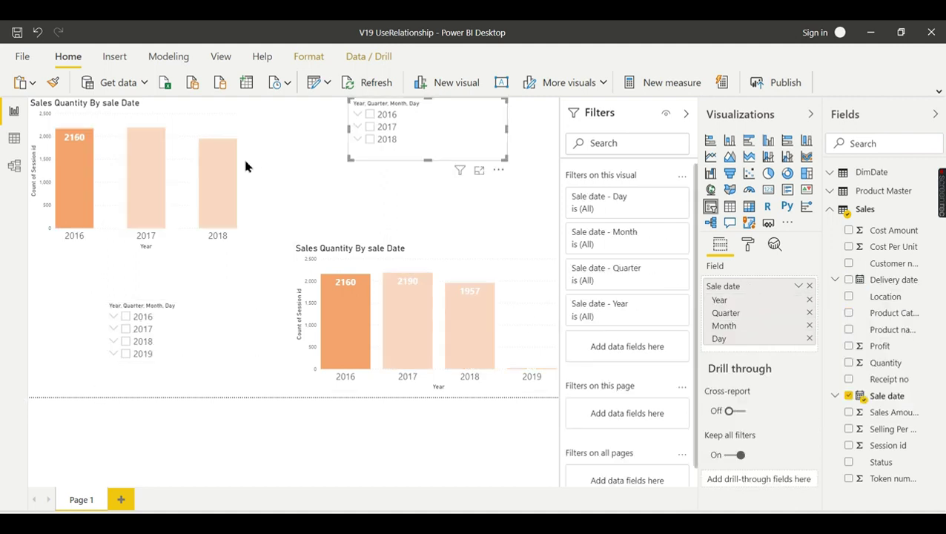
{"action": "left_click", "coordinate": [242, 156]}
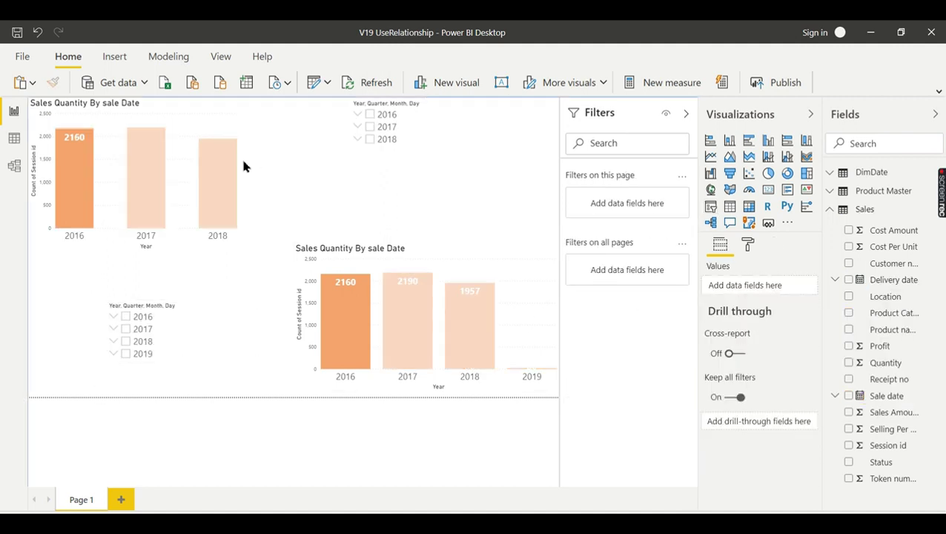
Step: Clear the 2016 filter, test delivery year 2016, then expand DimDate's fields
{"action": "left_click", "coordinate": [127, 120]}
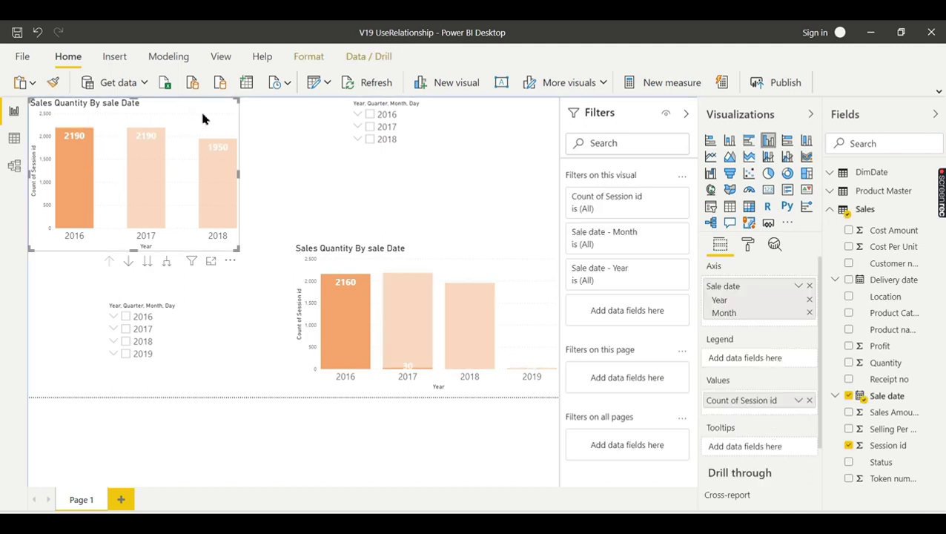
{"action": "left_click", "coordinate": [95, 171]}
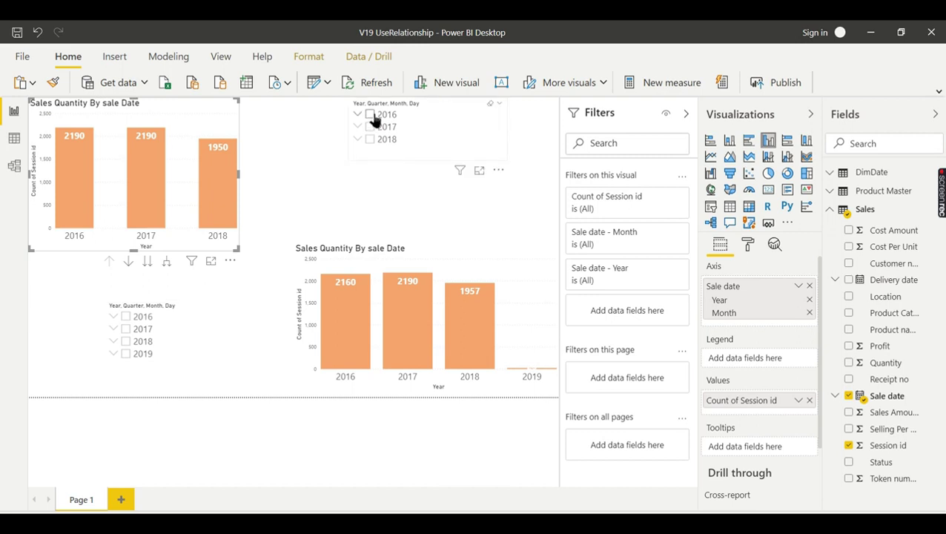
{"action": "left_click", "coordinate": [129, 318]}
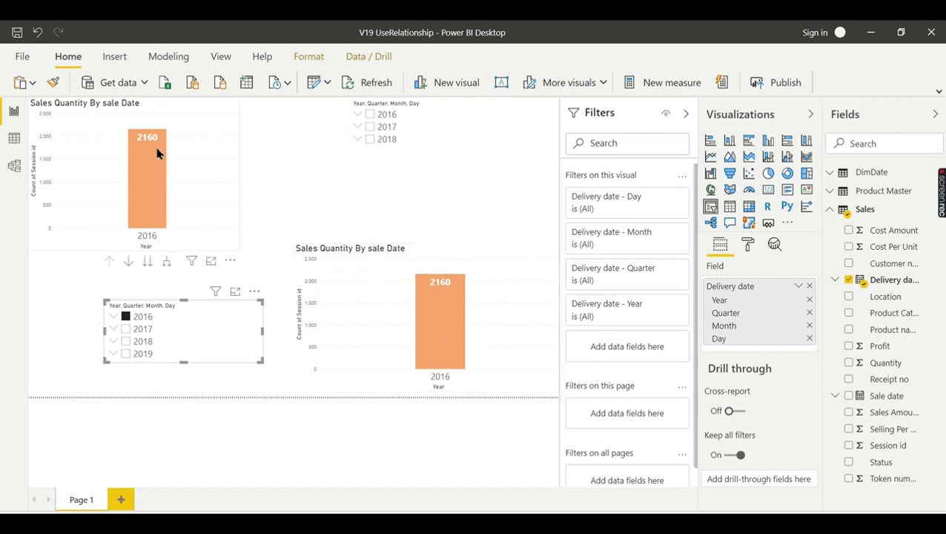
{"action": "mouse_move", "coordinate": [156, 153]}
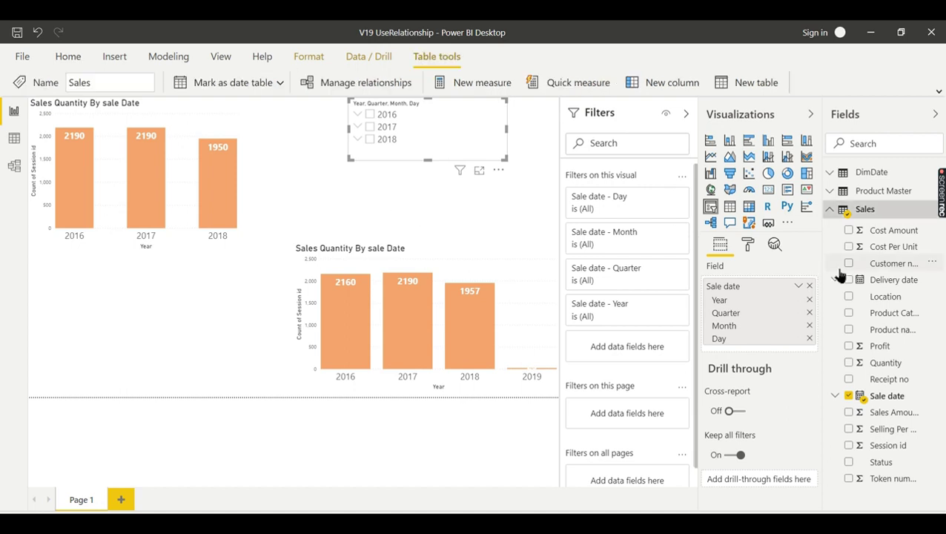
{"action": "left_click", "coordinate": [871, 172]}
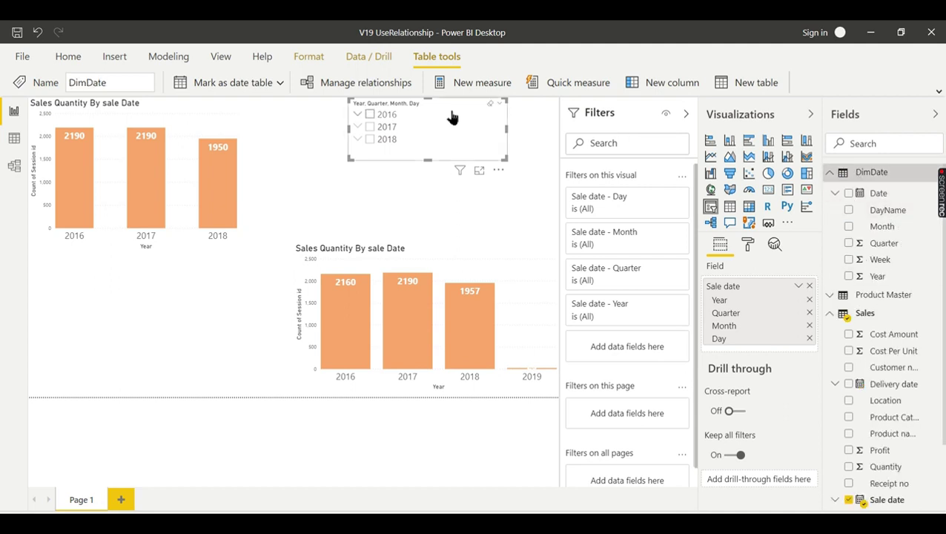
{"action": "left_click", "coordinate": [113, 315]}
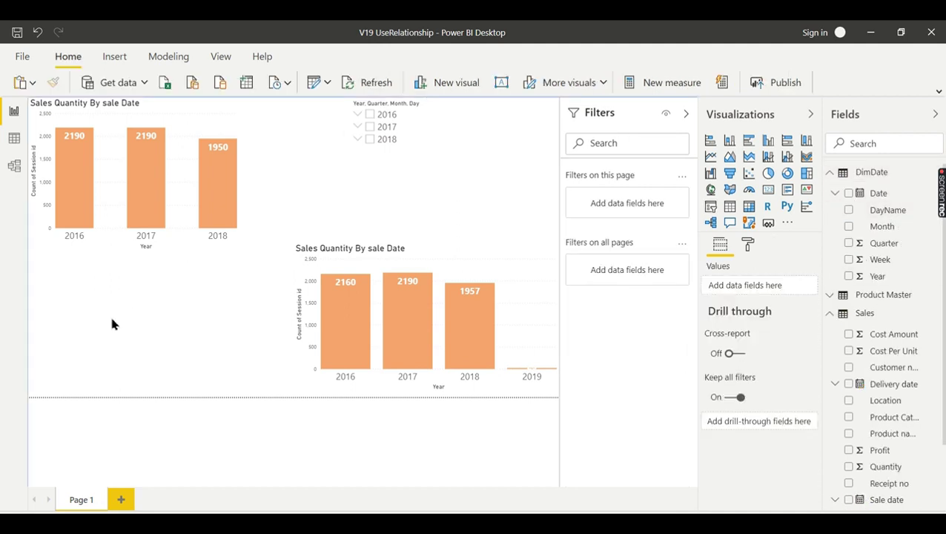
Step: In Model view, link Sales Sale date and Delivery date to DimDate Date
{"action": "left_click", "coordinate": [14, 164]}
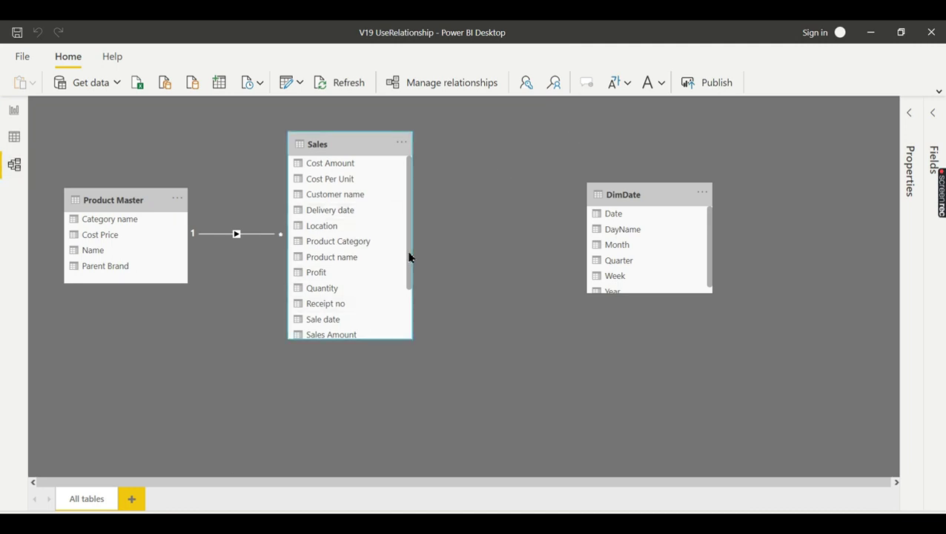
{"action": "left_click_drag", "start_coordinate": [409, 256], "coordinate": [370, 322]}
{"action": "left_click_drag", "start_coordinate": [333, 252], "coordinate": [623, 211]}
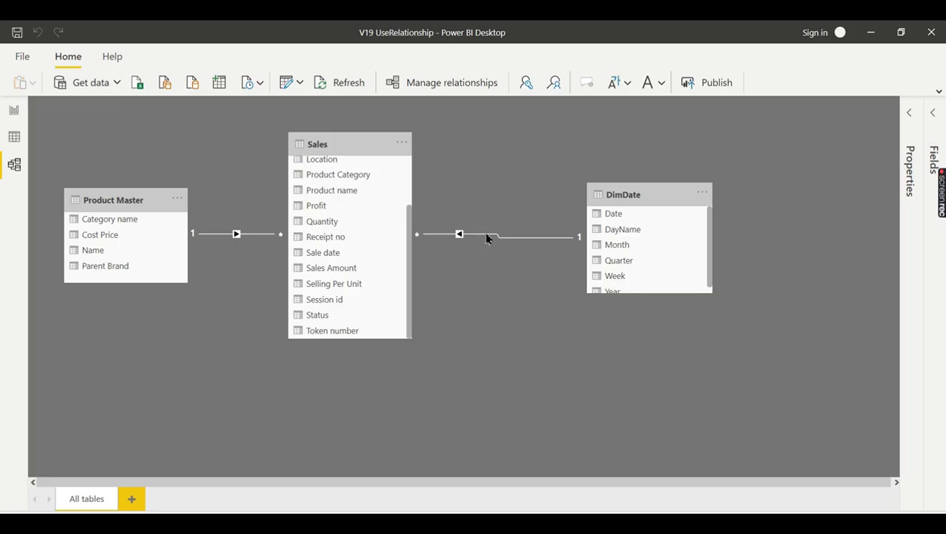
{"action": "left_click", "coordinate": [569, 238]}
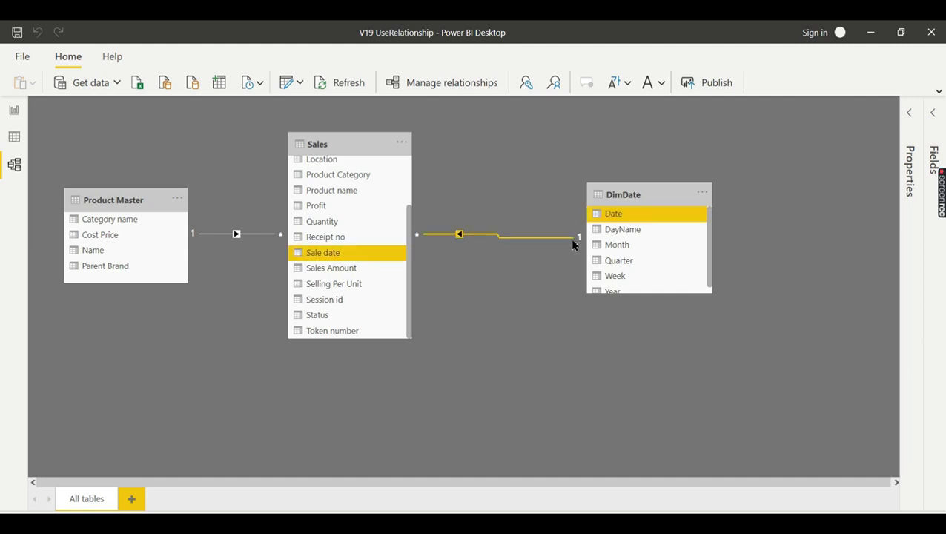
{"action": "left_click", "coordinate": [572, 241]}
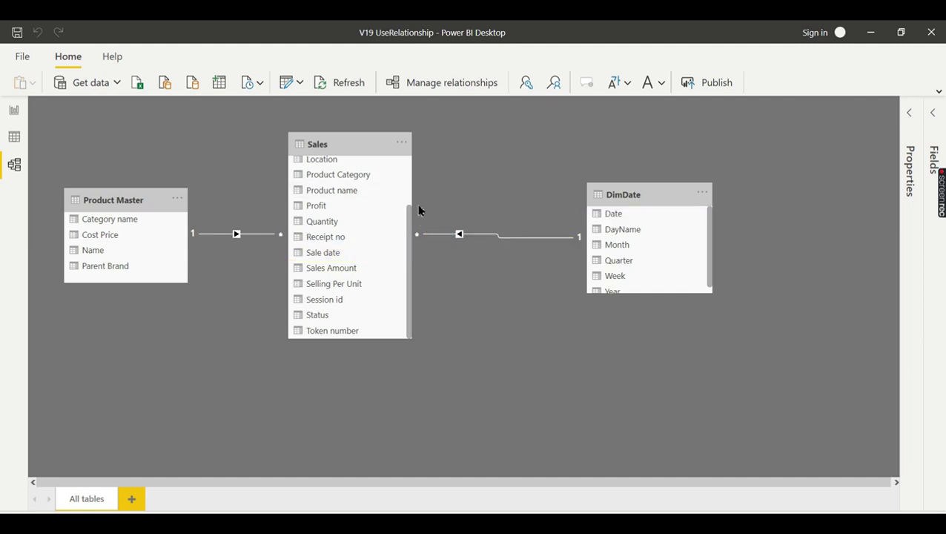
{"action": "left_click_drag", "start_coordinate": [409, 228], "coordinate": [411, 179]}
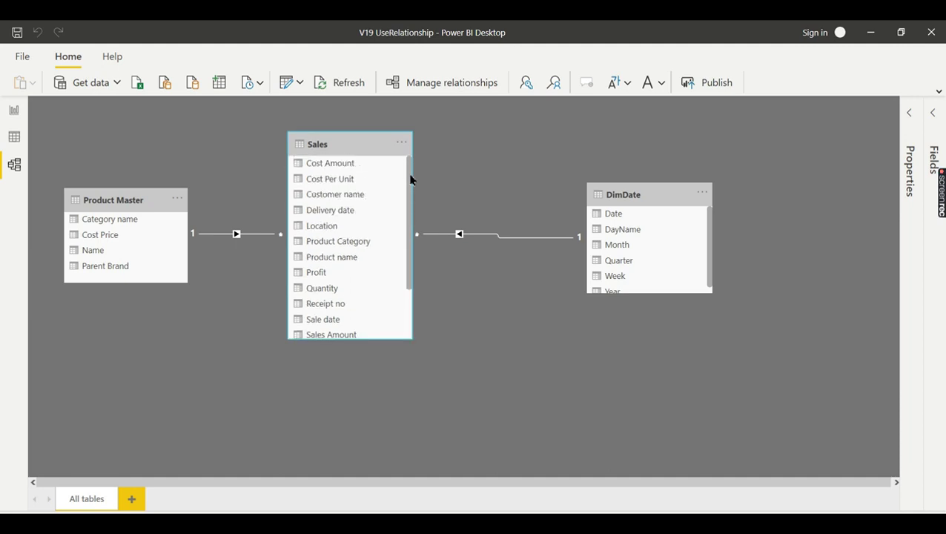
{"action": "left_click_drag", "start_coordinate": [338, 212], "coordinate": [613, 214]}
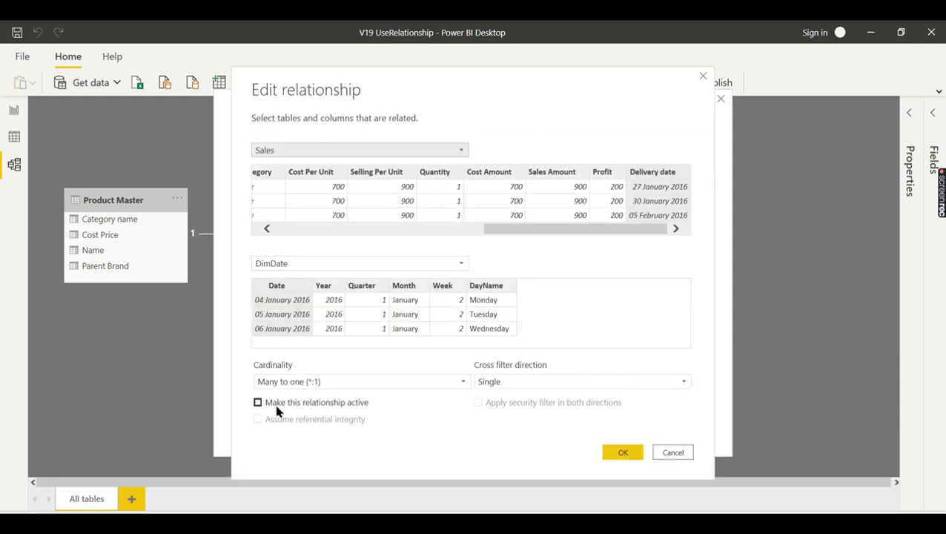
Step: Review the Delivery date and Sale date relationships without changes, then return to Report view
{"action": "left_click", "coordinate": [683, 457]}
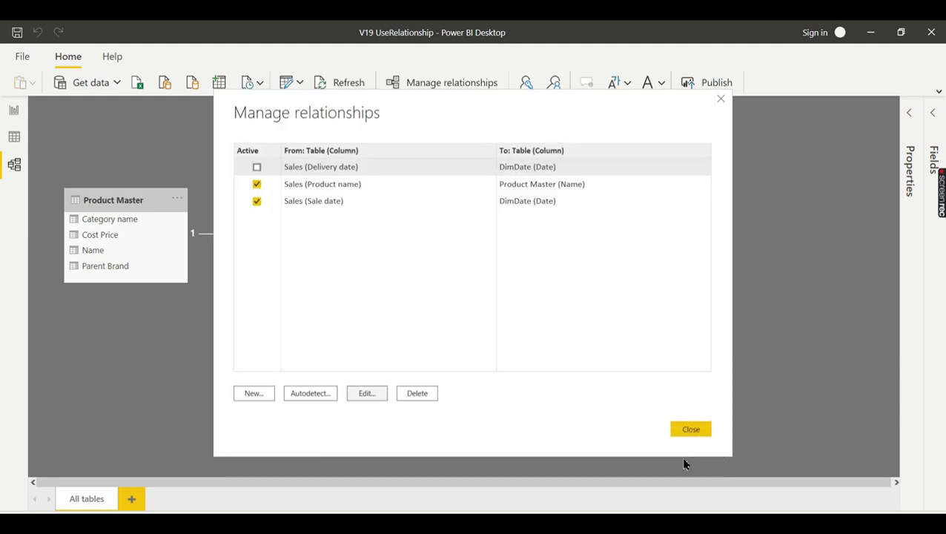
{"action": "left_click", "coordinate": [330, 206]}
{"action": "left_click", "coordinate": [380, 393]}
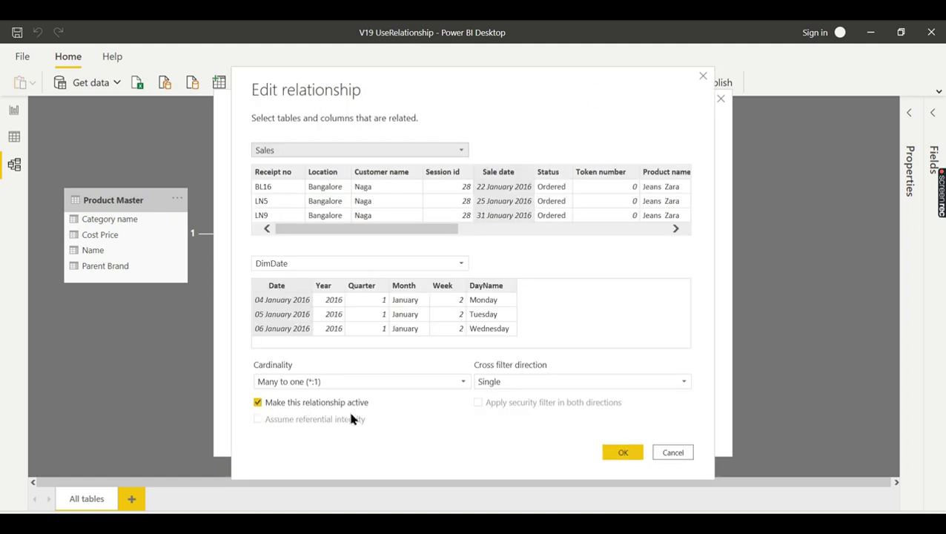
{"action": "left_click", "coordinate": [663, 452]}
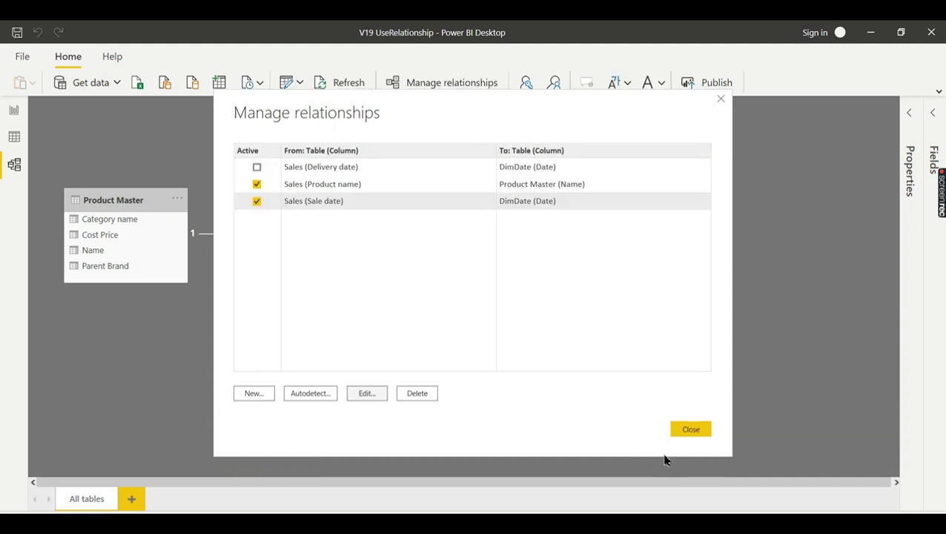
{"action": "left_click", "coordinate": [687, 433]}
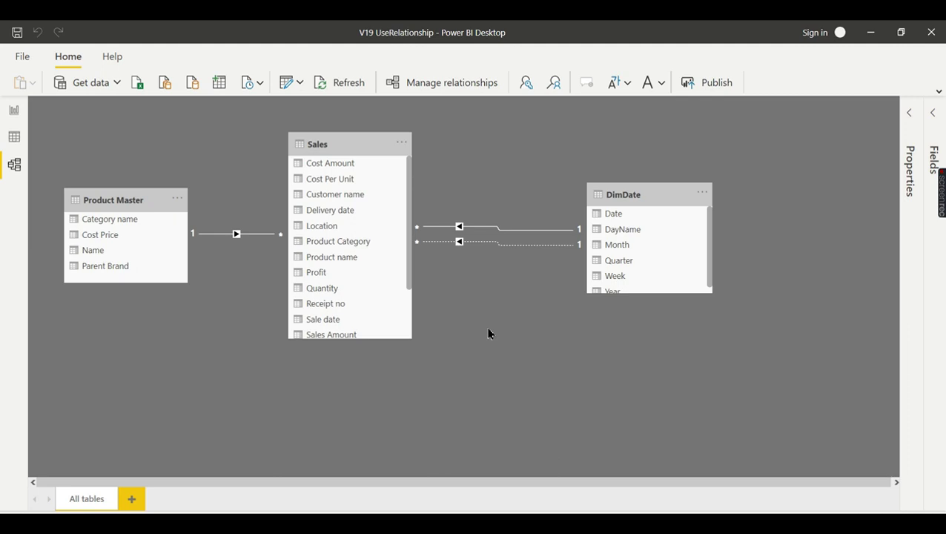
{"action": "left_click", "coordinate": [13, 110]}
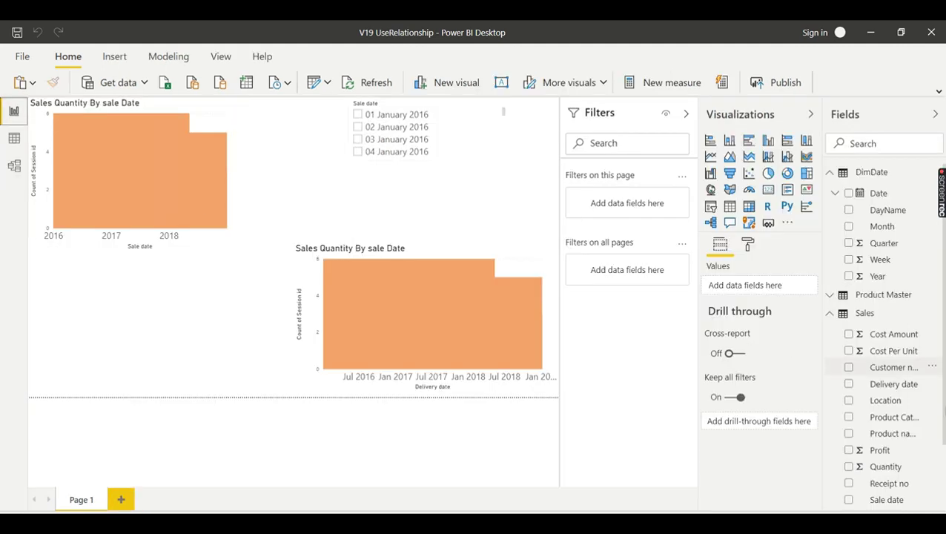
Step: Select the sale-date chart to see its Sale date axis and Count of Session id values
{"action": "scroll", "coordinate": [941, 276], "scroll_direction": "down", "scroll_amount": 2}
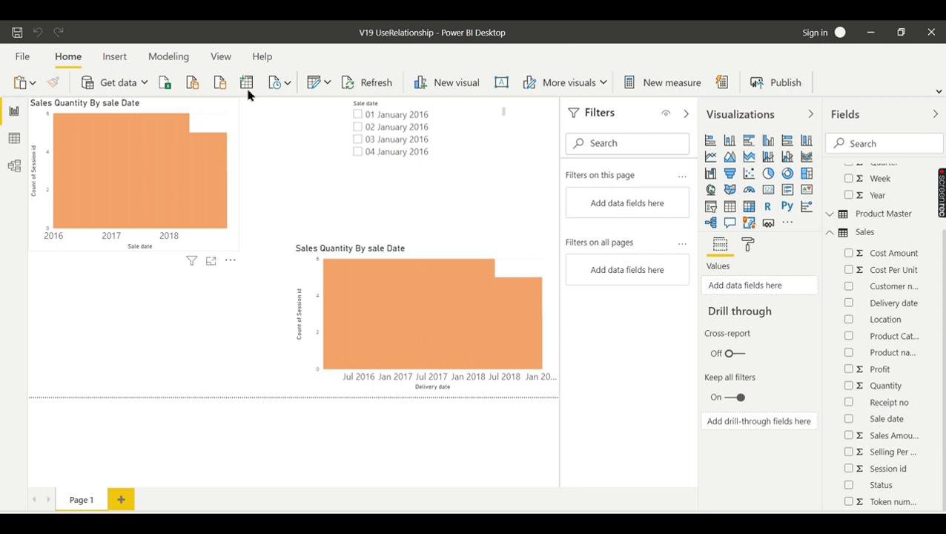
{"action": "left_click", "coordinate": [230, 113]}
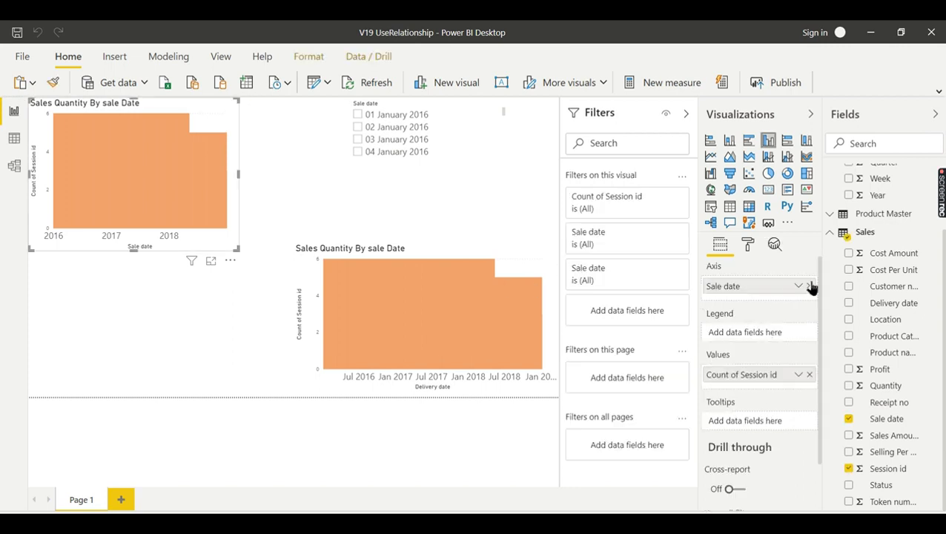
{"action": "scroll", "coordinate": [936, 295], "scroll_direction": "up", "scroll_amount": 2}
{"action": "scroll", "coordinate": [936, 296], "scroll_direction": "down", "scroll_amount": 2}
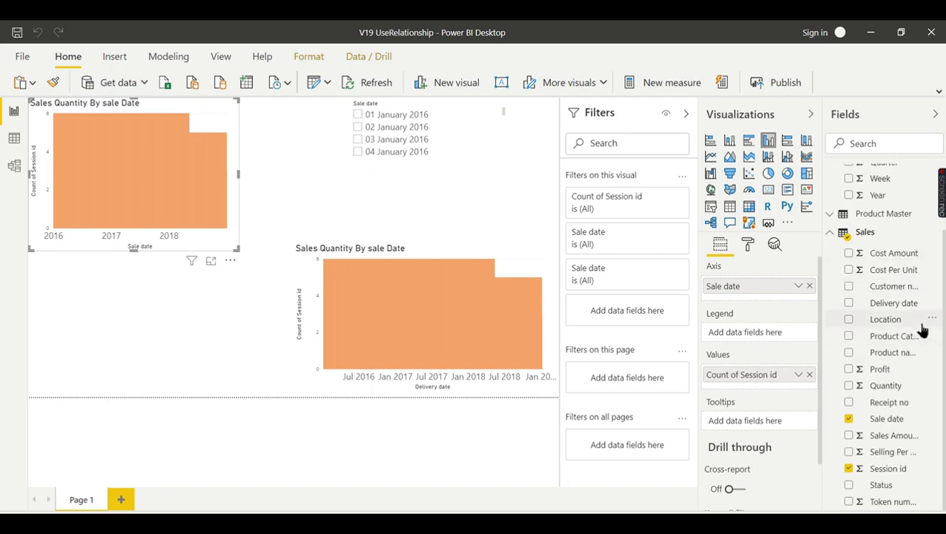
{"action": "scroll", "coordinate": [936, 311], "scroll_direction": "up", "scroll_amount": 2}
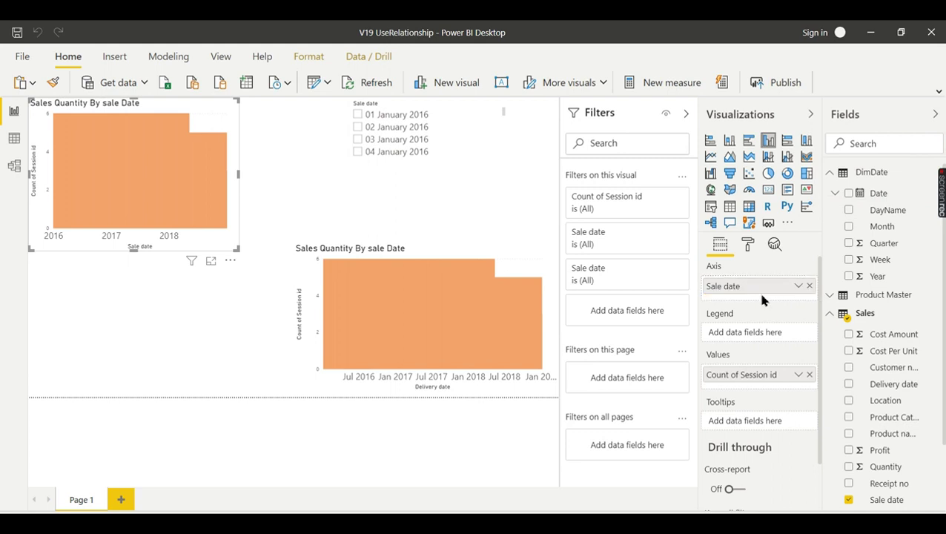
Step: Replace Sale date and Delivery date with the DimDate Date hierarchy on both charts' axes
{"action": "left_click_drag", "start_coordinate": [798, 290], "coordinate": [814, 288]}
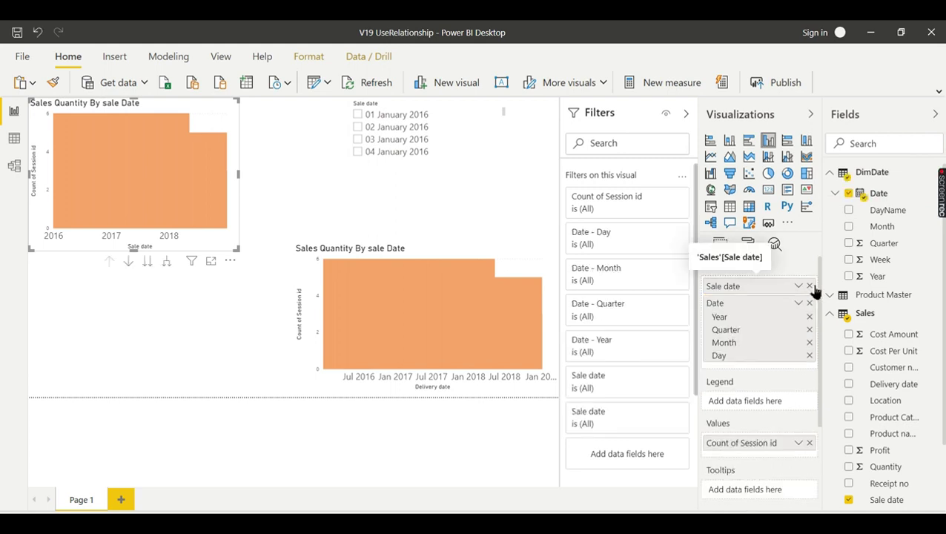
{"action": "left_click", "coordinate": [809, 286]}
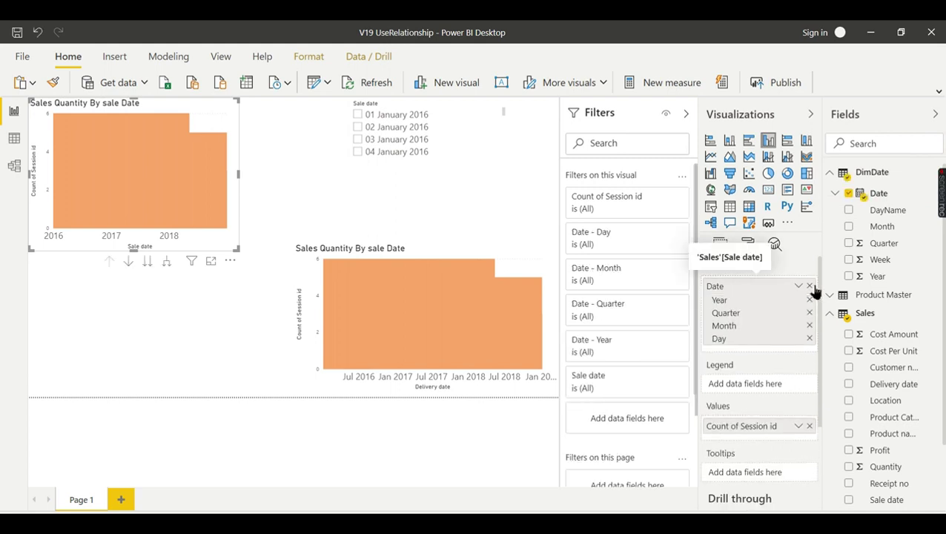
{"action": "left_click", "coordinate": [509, 267]}
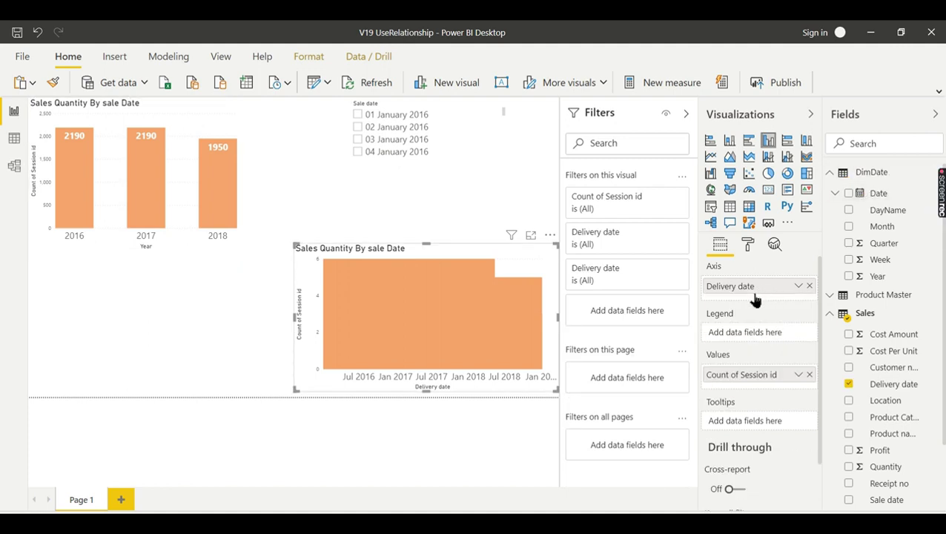
{"action": "left_click", "coordinate": [809, 285]}
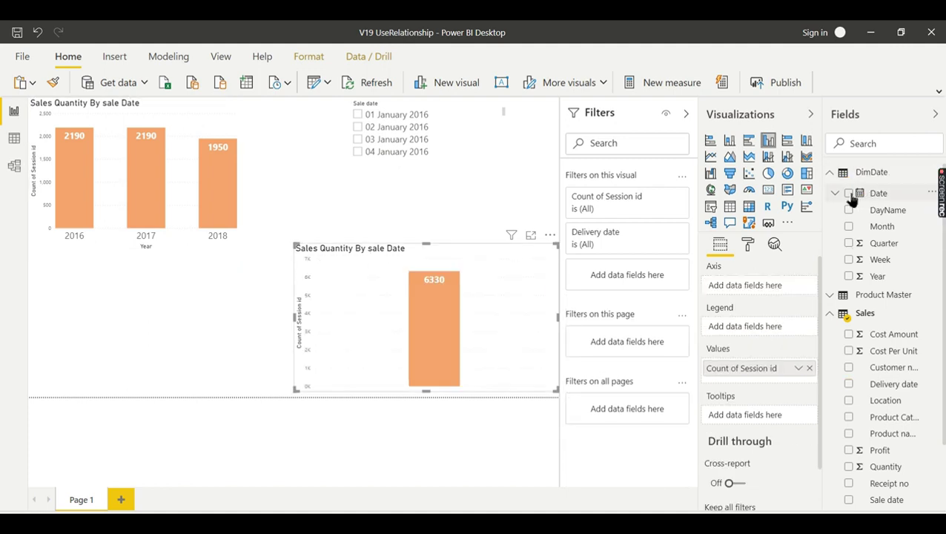
{"action": "left_click", "coordinate": [849, 193]}
{"action": "left_click", "coordinate": [463, 456]}
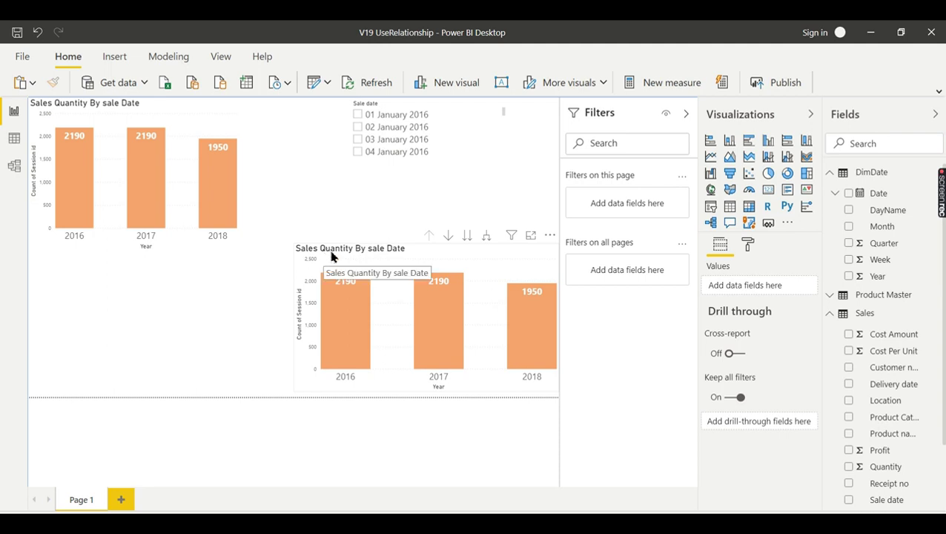
Step: Change the second chart's title from sale to 'Sales Quantity By delivery Date'
{"action": "left_click", "coordinate": [374, 257]}
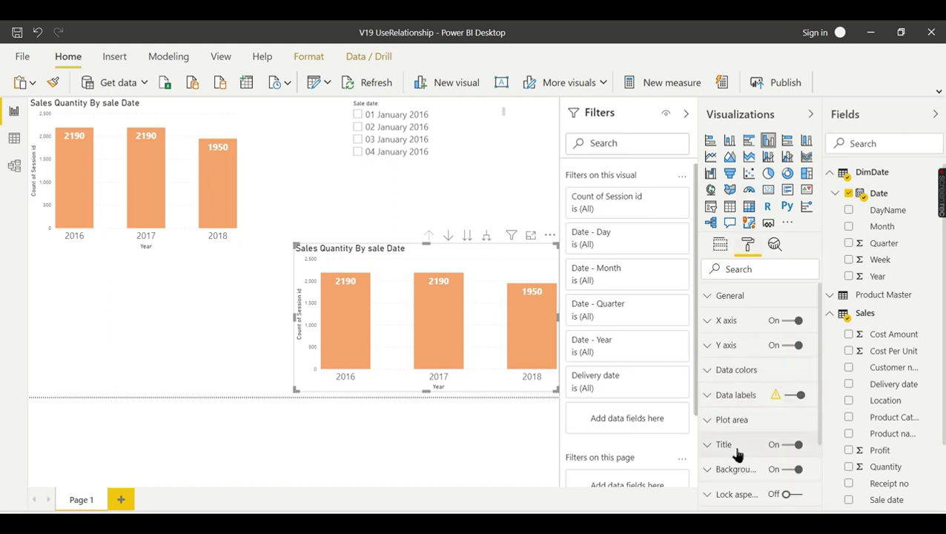
{"action": "left_click", "coordinate": [737, 448]}
{"action": "left_click_drag", "start_coordinate": [803, 489], "coordinate": [787, 487]}
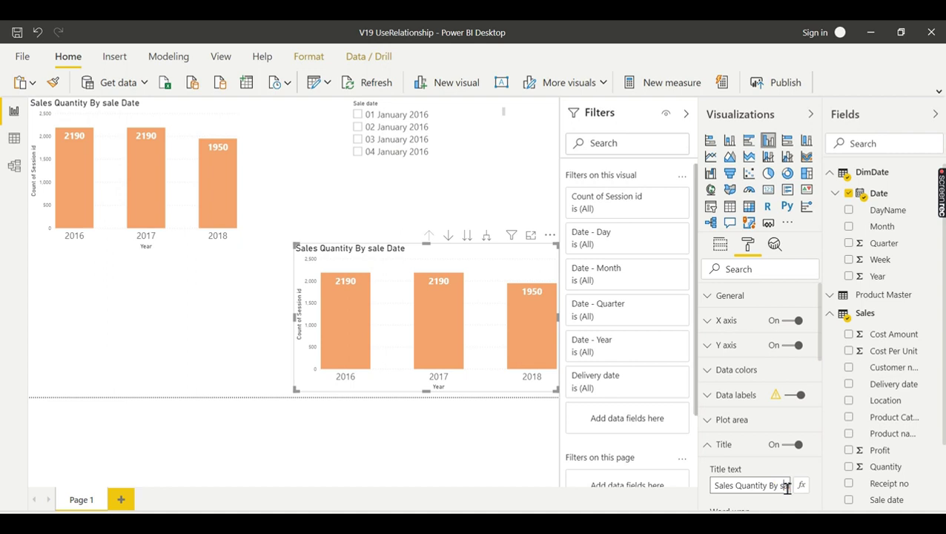
{"action": "key", "text": "BackSpace"}
{"action": "key", "text": "BackSpace"}
{"action": "key", "text": "BackSpace"}
{"action": "key", "text": "Delete"}
{"action": "key", "text": "Delete"}
{"action": "type", "text": "delivery"}
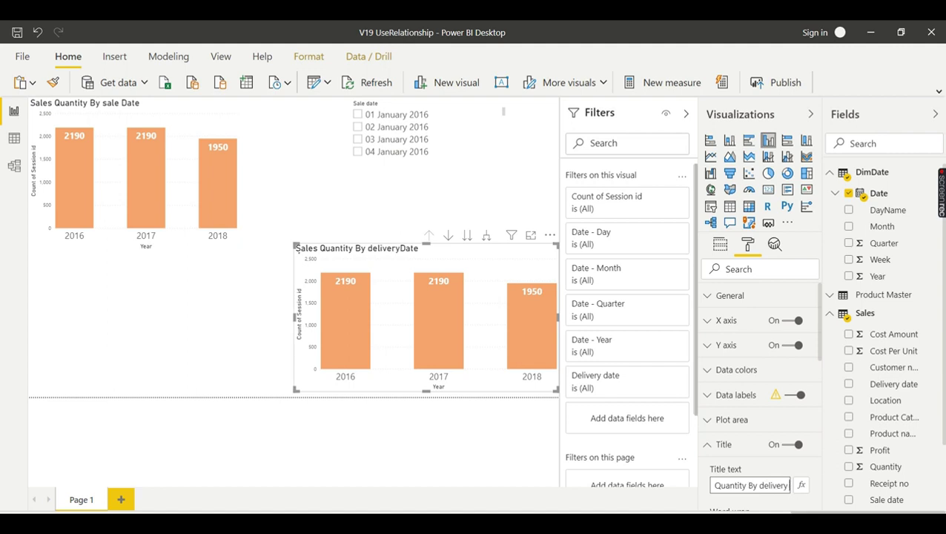
{"action": "left_click", "coordinate": [510, 183]}
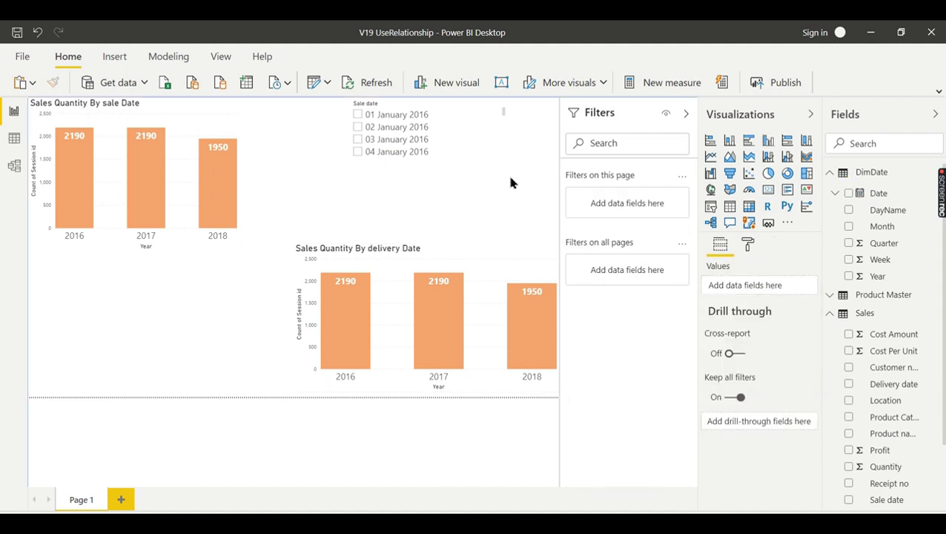
Step: Delete the Sale date slicer and place a new DimDate Date slicer above the delivery-date chart
{"action": "left_click", "coordinate": [459, 119]}
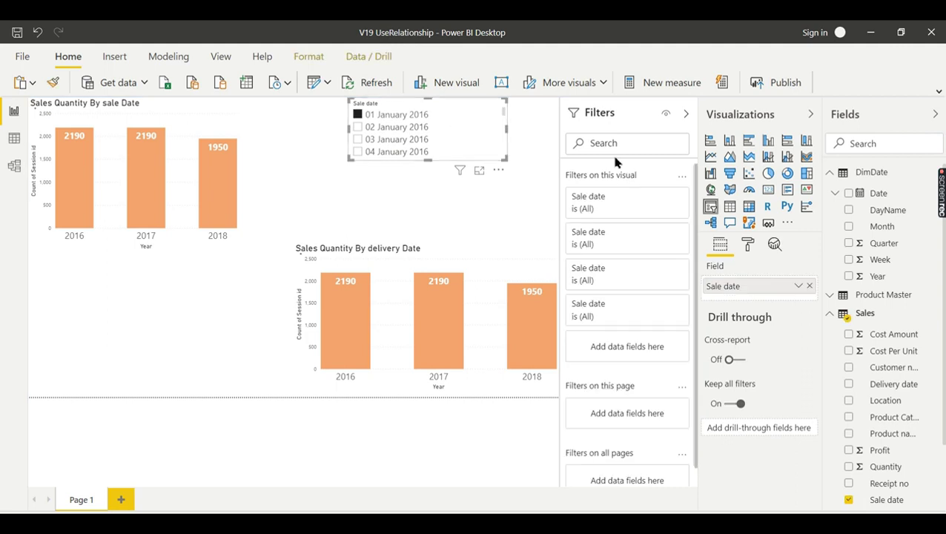
{"action": "key", "text": "Delete"}
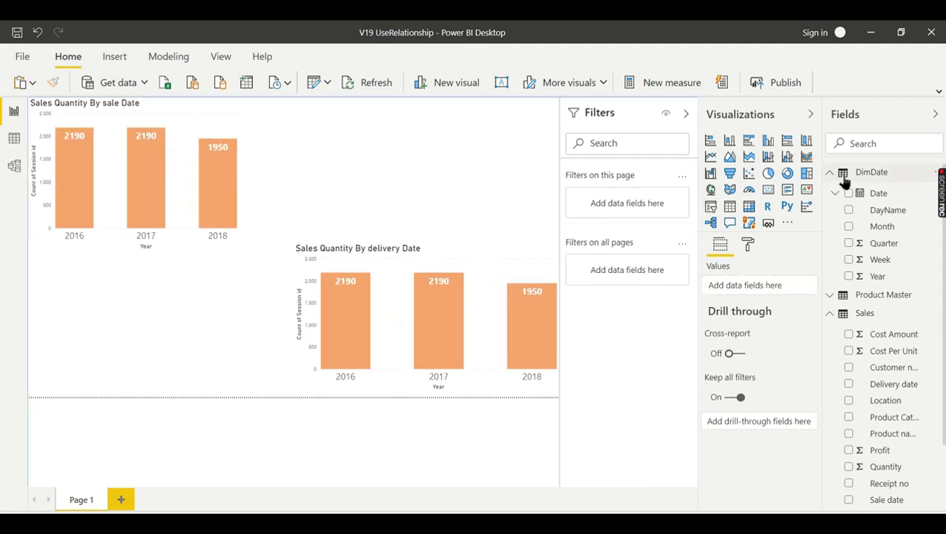
{"action": "left_click_drag", "start_coordinate": [849, 195], "coordinate": [754, 213]}
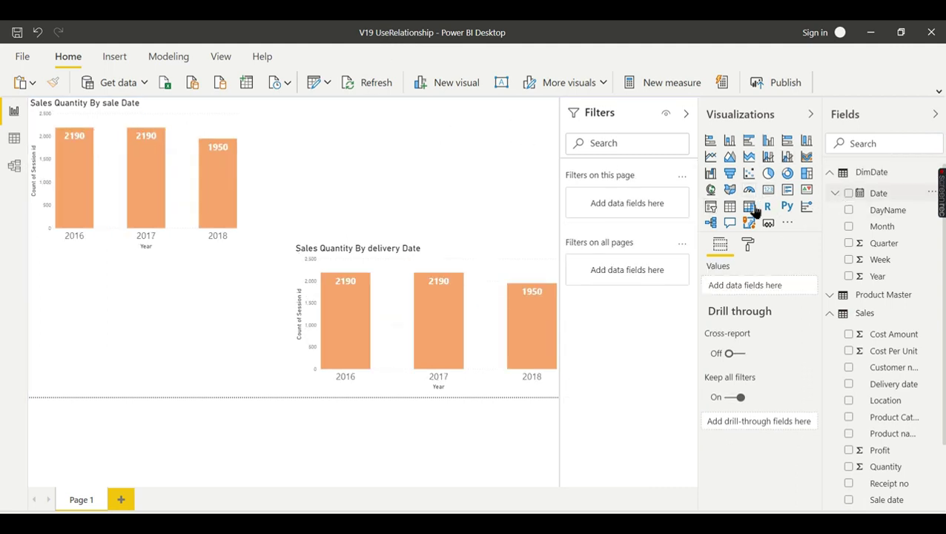
{"action": "left_click", "coordinate": [710, 207]}
{"action": "left_click_drag", "start_coordinate": [193, 273], "coordinate": [479, 119]}
Step: Shrink the year slicer, set its item text size to 15 pt, and test-toggle the 2016 filter
{"action": "left_click_drag", "start_coordinate": [319, 237], "coordinate": [359, 221]}
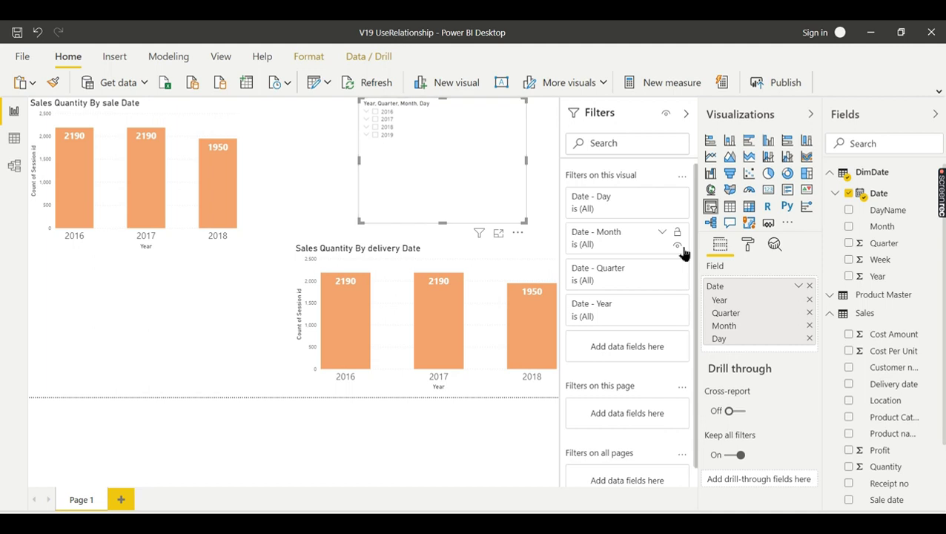
{"action": "left_click", "coordinate": [748, 244]}
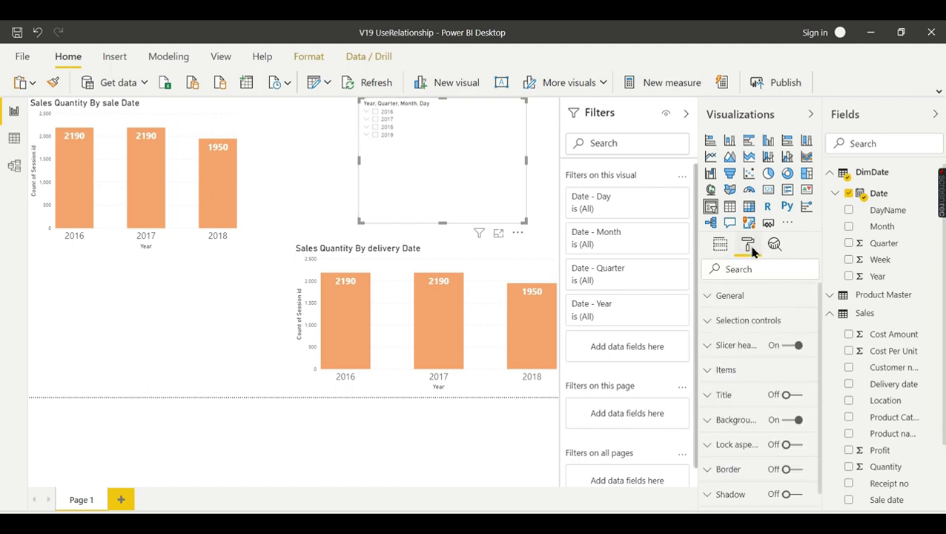
{"action": "left_click", "coordinate": [760, 371]}
{"action": "scroll", "coordinate": [819, 326], "scroll_direction": "down", "scroll_amount": 3}
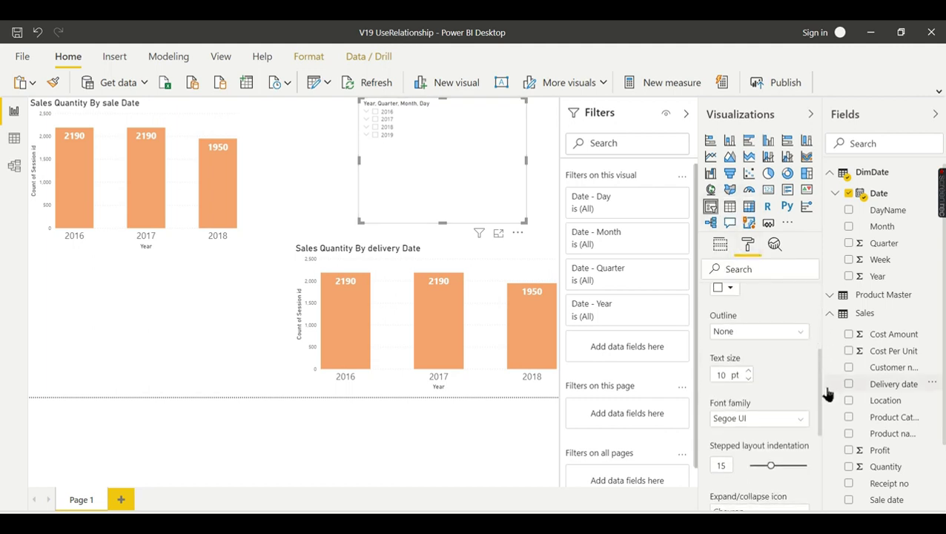
{"action": "left_click", "coordinate": [748, 370]}
{"action": "left_click", "coordinate": [748, 371]}
{"action": "left_click", "coordinate": [748, 371]}
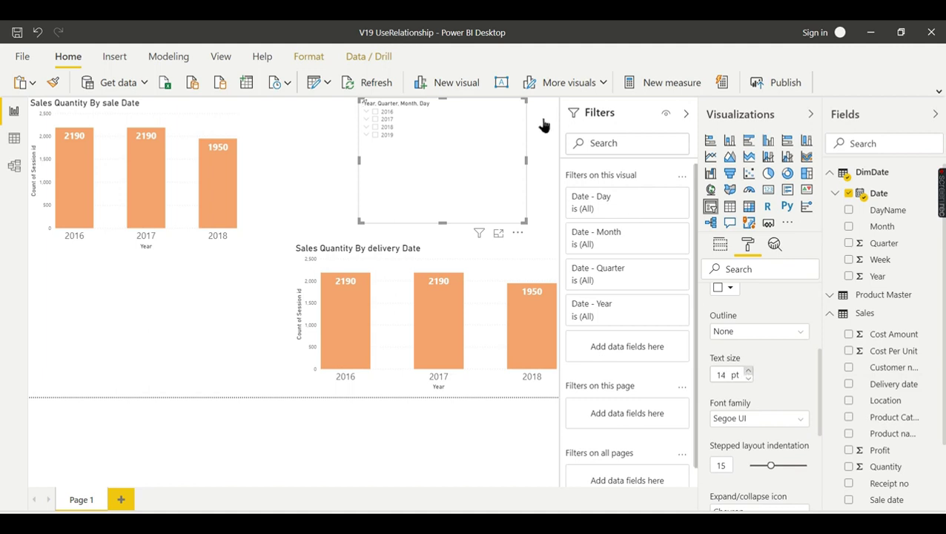
{"action": "left_click", "coordinate": [380, 114]}
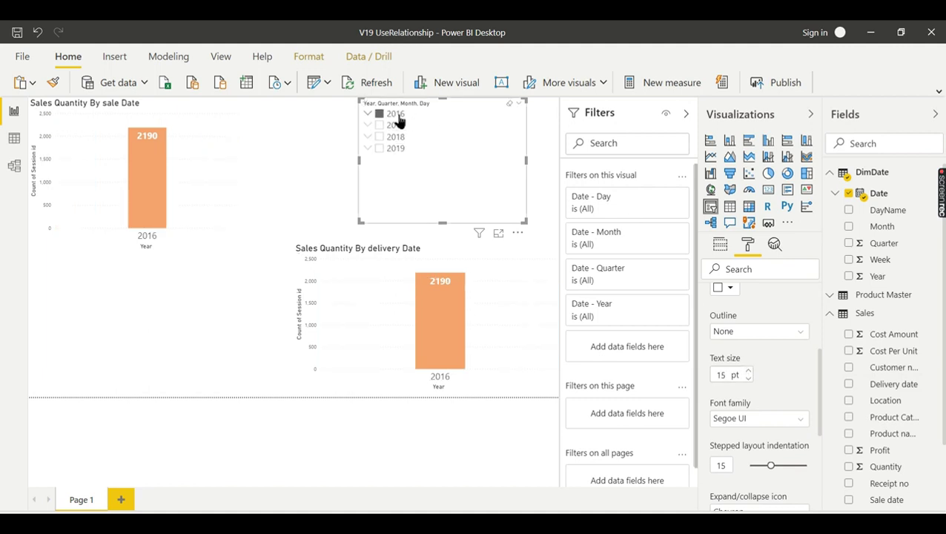
{"action": "left_click", "coordinate": [396, 115]}
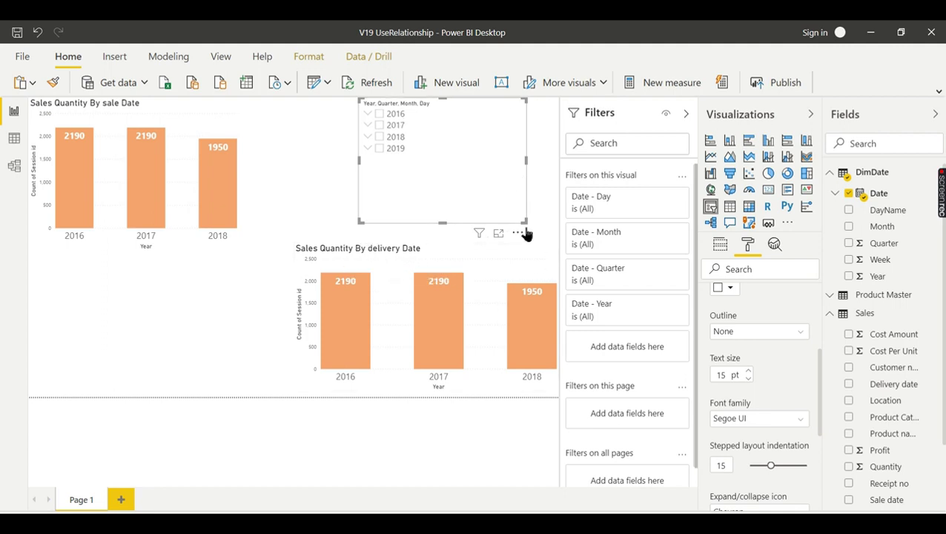
Step: Pull the year slicer's bottom edge up slightly and deselect it, leaving no year filtered
{"action": "left_click_drag", "start_coordinate": [524, 220], "coordinate": [511, 181]}
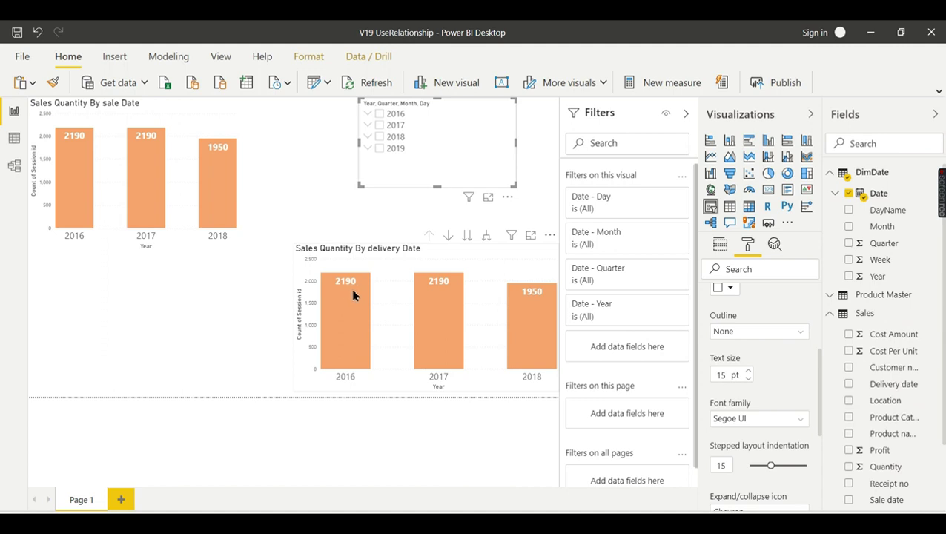
{"action": "mouse_move", "coordinate": [353, 296]}
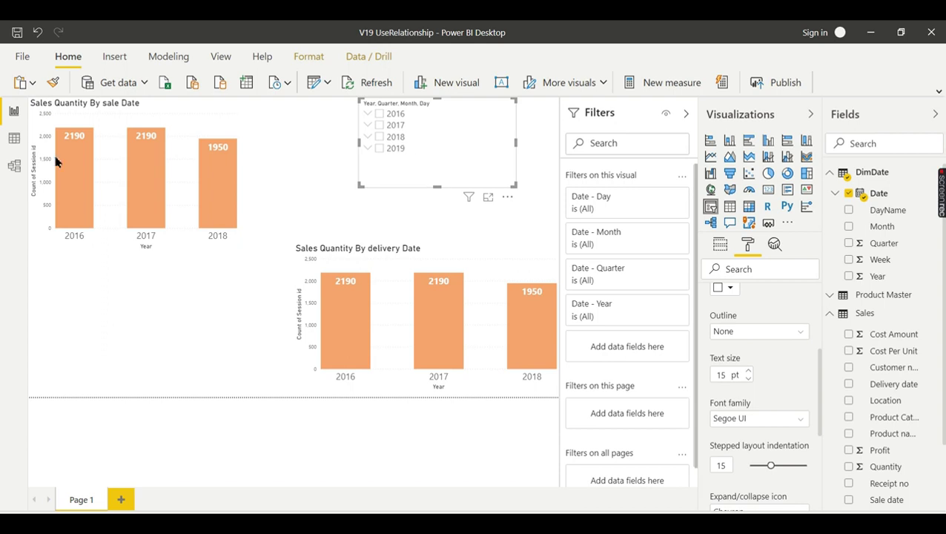
{"action": "left_click", "coordinate": [14, 168]}
{"action": "left_click", "coordinate": [529, 189]}
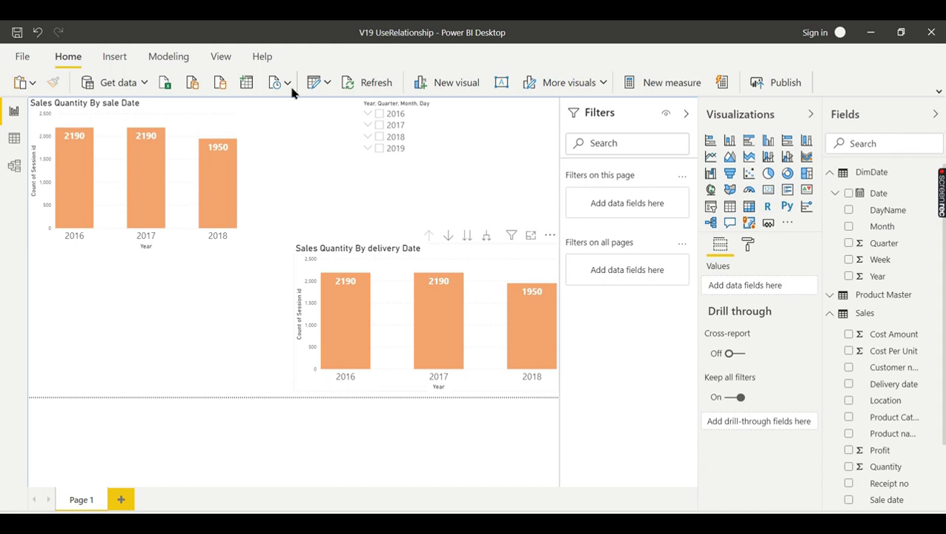
{"action": "left_click", "coordinate": [14, 165]}
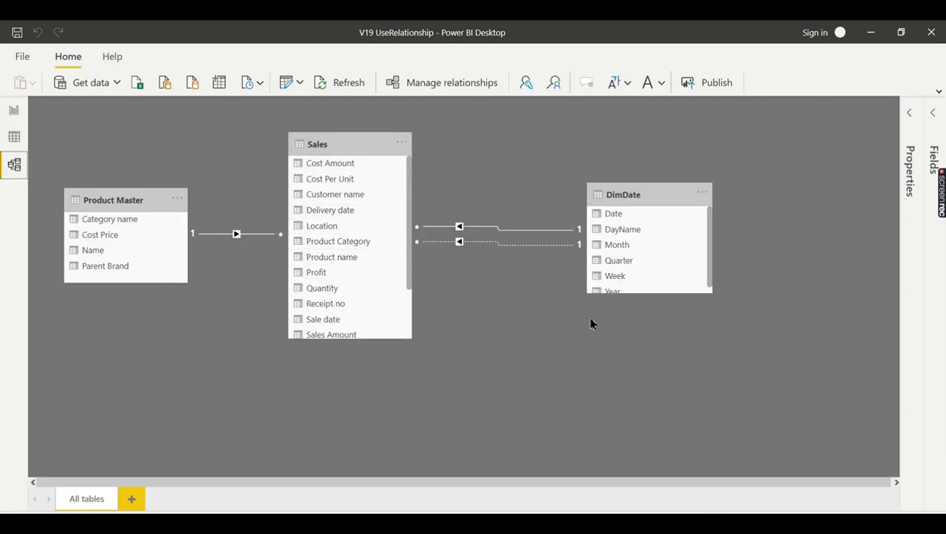
{"action": "left_click", "coordinate": [14, 110]}
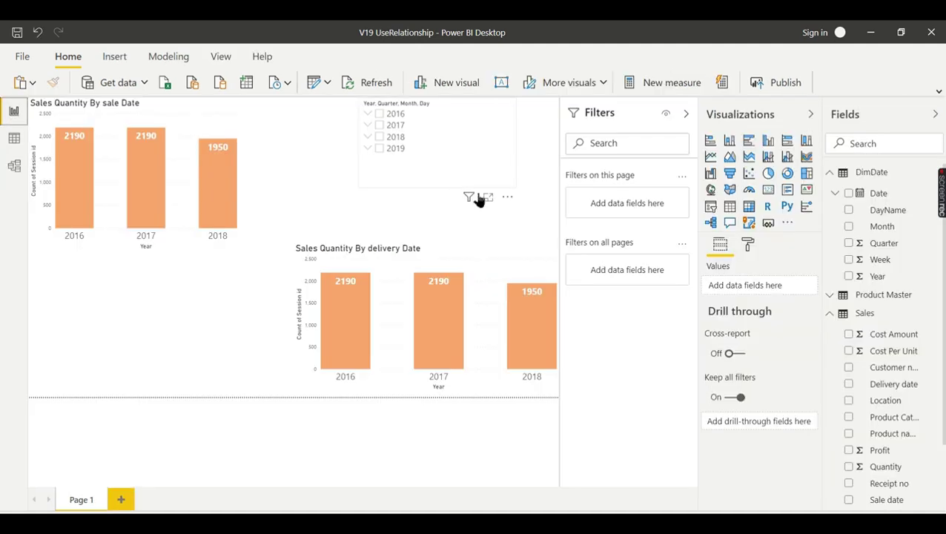
{"action": "left_click", "coordinate": [864, 172]}
Step: Start the Delivery Qty measure as CALCULATE(COUNT(Sales[Receipt no]), ...) in the formula bar
{"action": "left_click", "coordinate": [839, 210]}
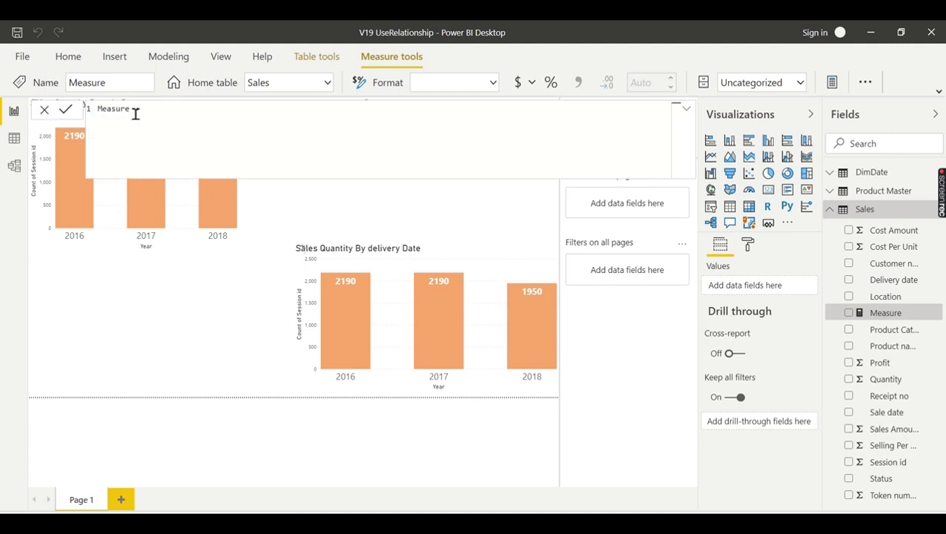
{"action": "double_click", "coordinate": [116, 117]}
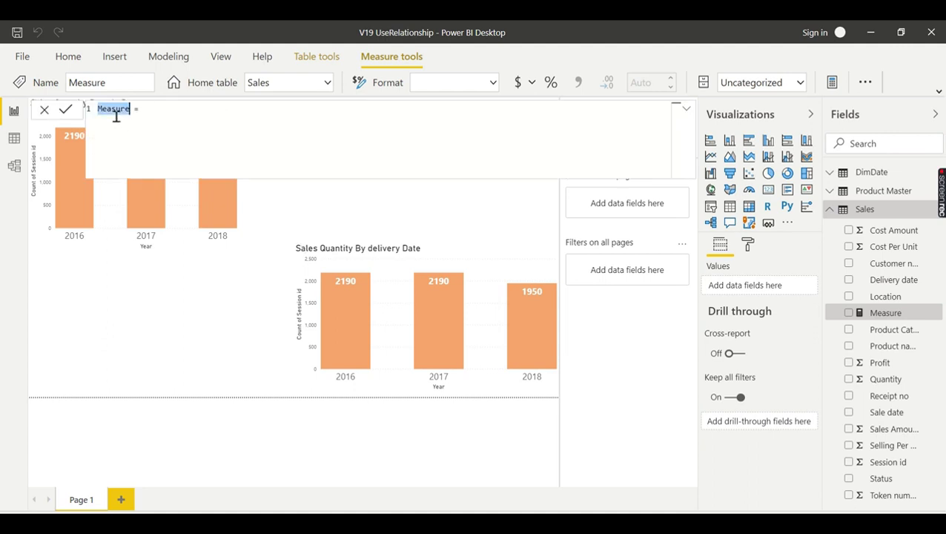
{"action": "type", "text": "Delivery Qty = c"}
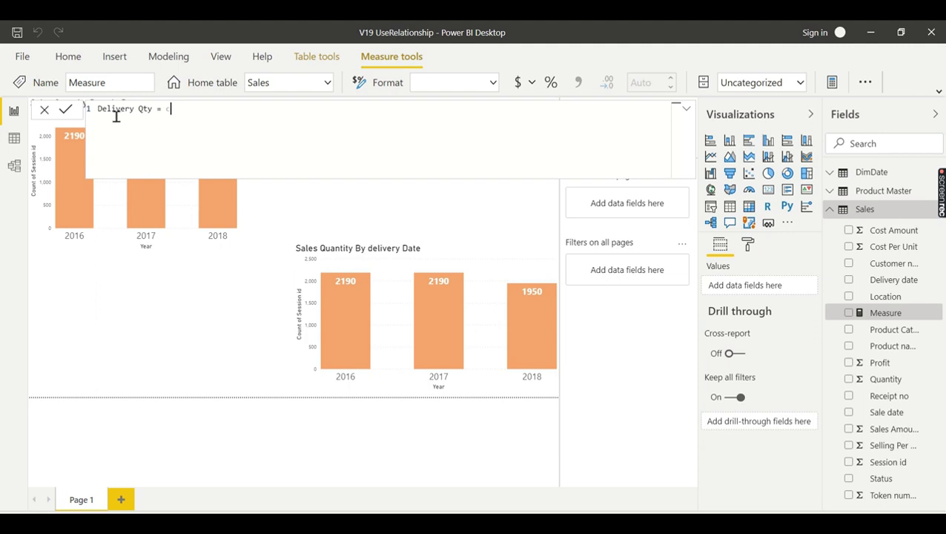
{"action": "type", "text": "alc"}
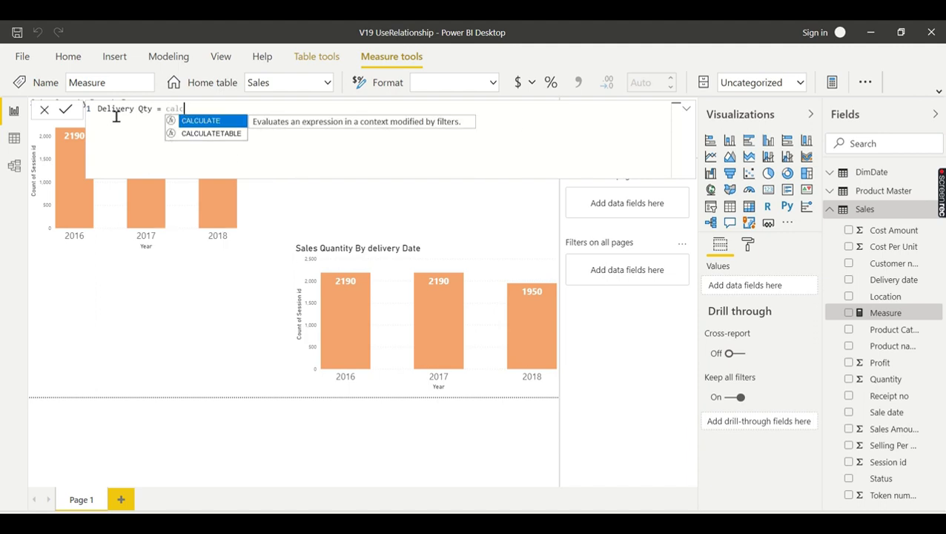
{"action": "left_click", "coordinate": [204, 126]}
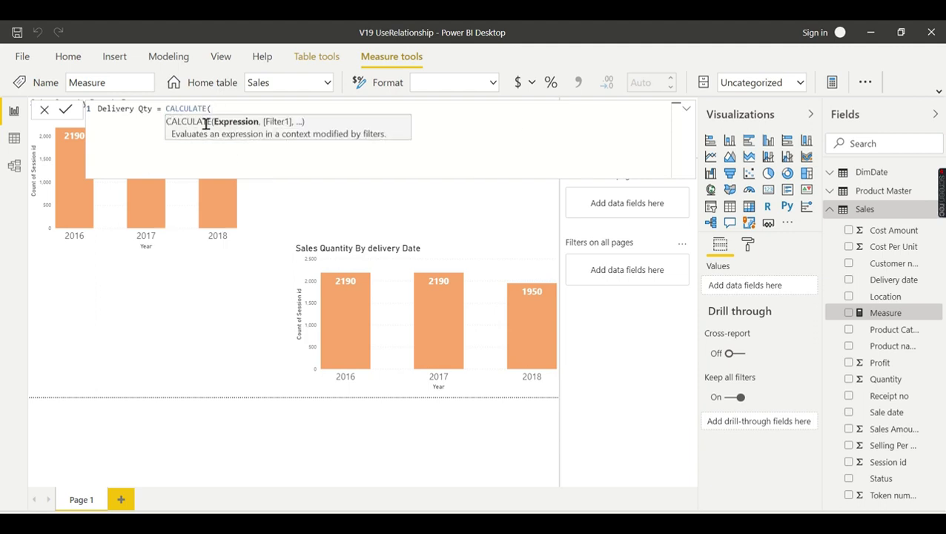
{"action": "type", "text": "count("}
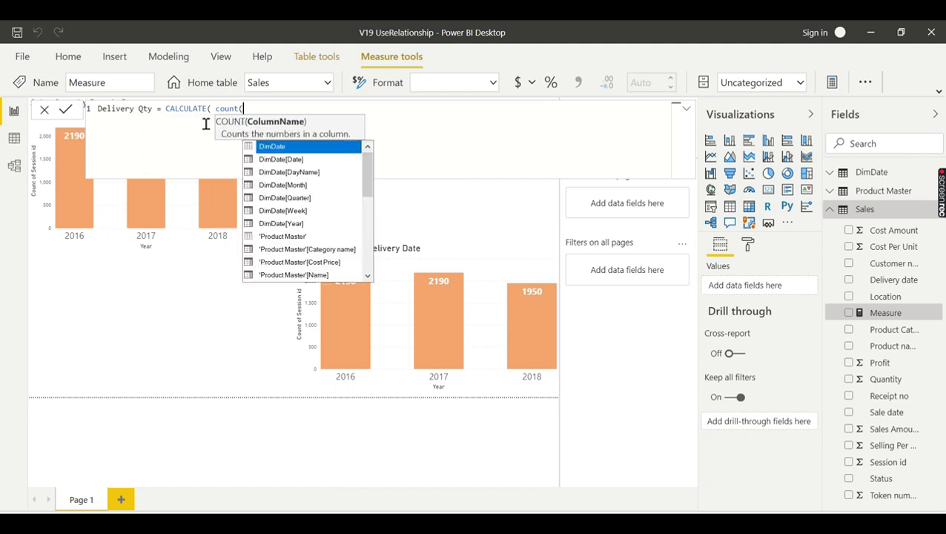
{"action": "scroll", "coordinate": [372, 199], "scroll_direction": "down", "scroll_amount": 1}
{"action": "left_click_drag", "start_coordinate": [373, 199], "coordinate": [364, 252]}
{"action": "double_click", "coordinate": [327, 220]}
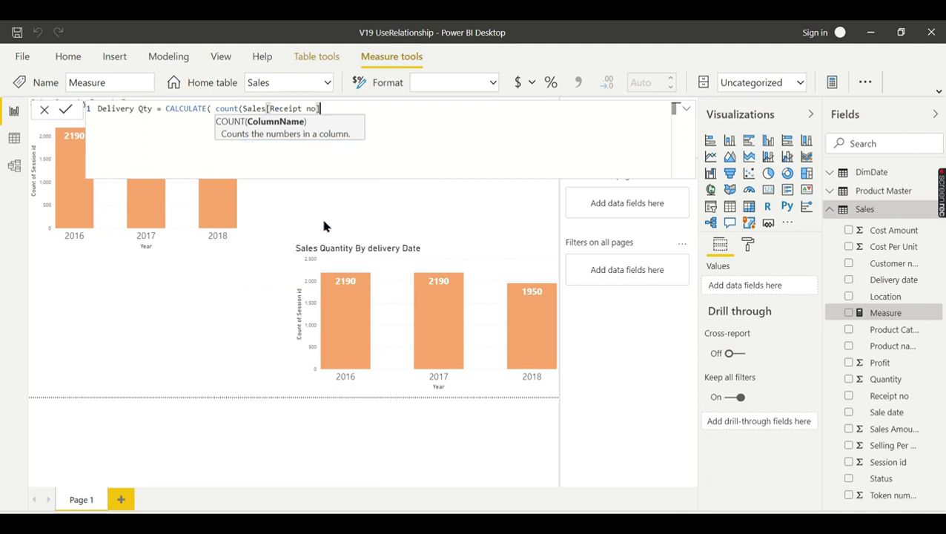
{"action": "type", "text": "),"}
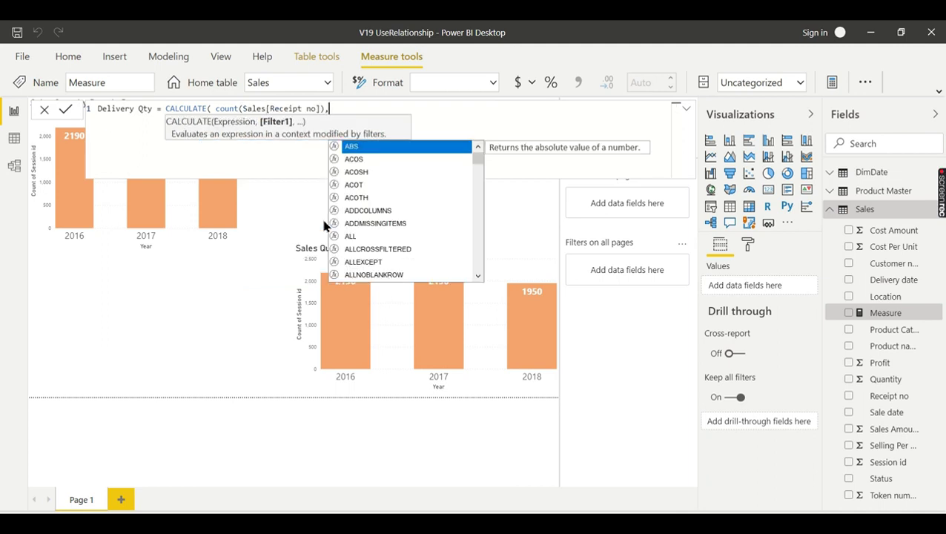
Step: Add USERELATIONSHIP(DimDate[Date], Sales[Delivery date]) as the filter and commit the measure
{"action": "type", "text": "Use"}
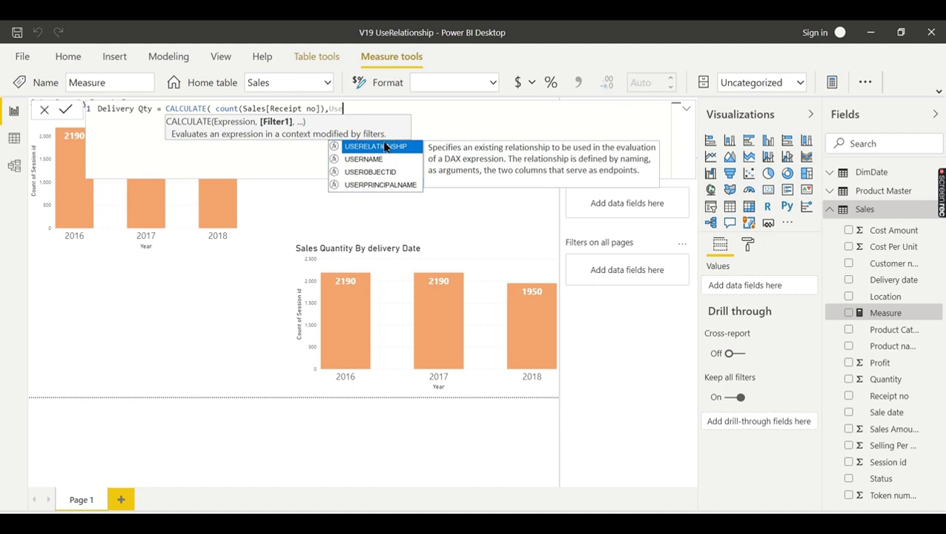
{"action": "double_click", "coordinate": [384, 147]}
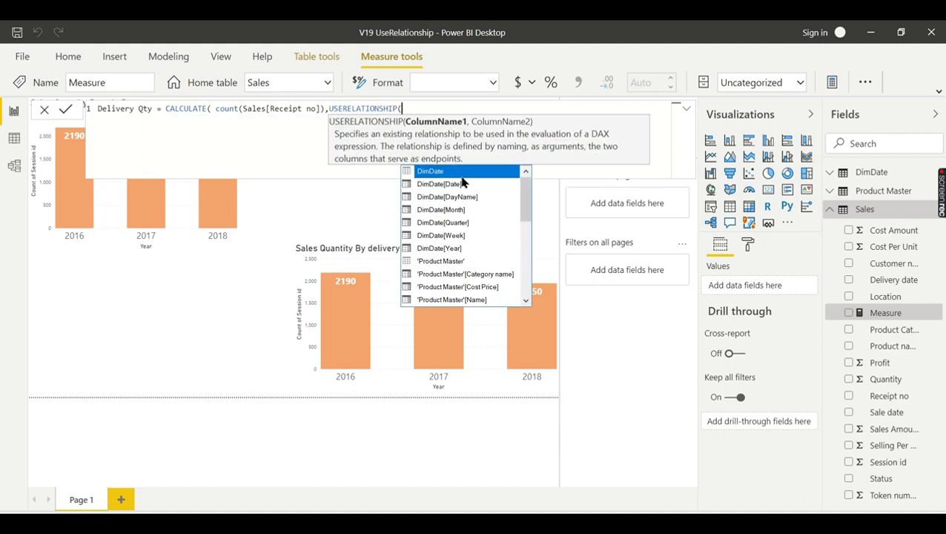
{"action": "double_click", "coordinate": [465, 186]}
{"action": "type", "text": ","}
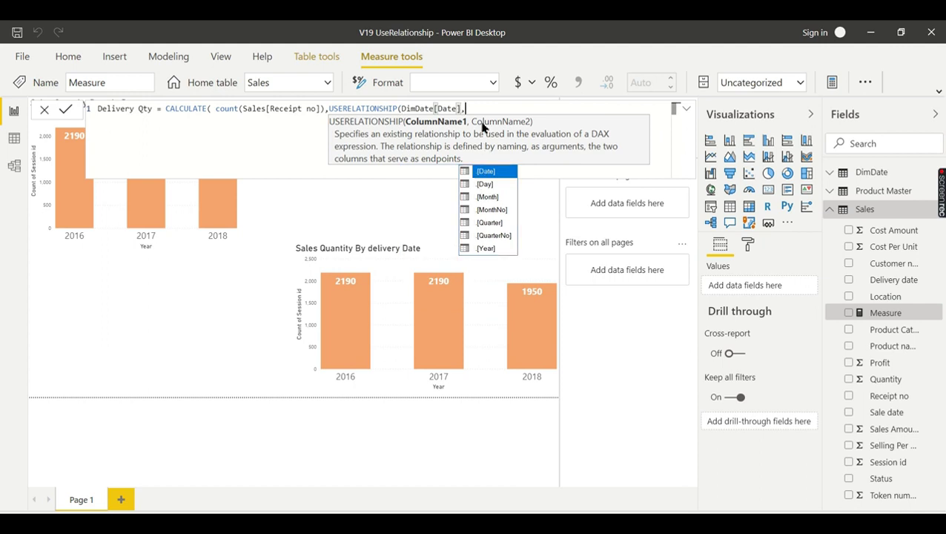
{"action": "type", "text": "Del"}
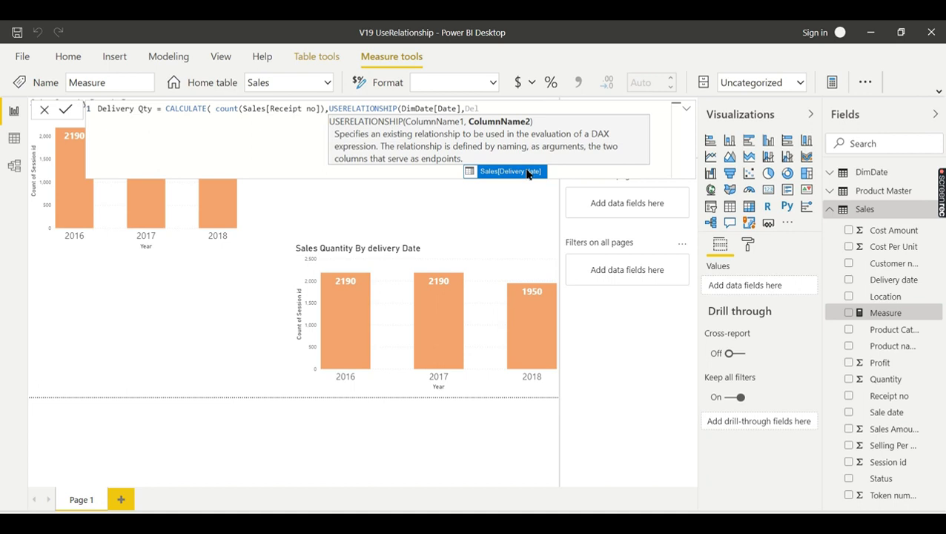
{"action": "double_click", "coordinate": [528, 172]}
{"action": "type", "text": ")"}
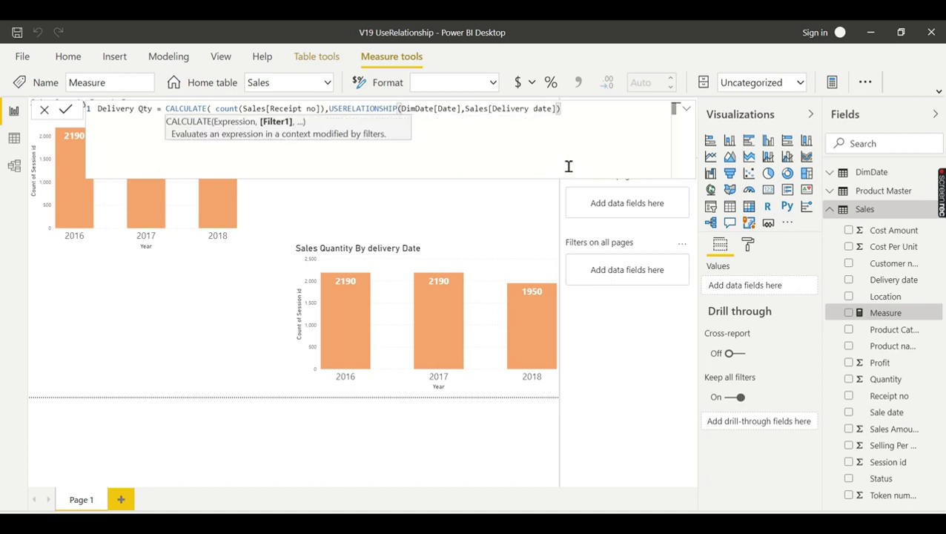
{"action": "type", "text": ")"}
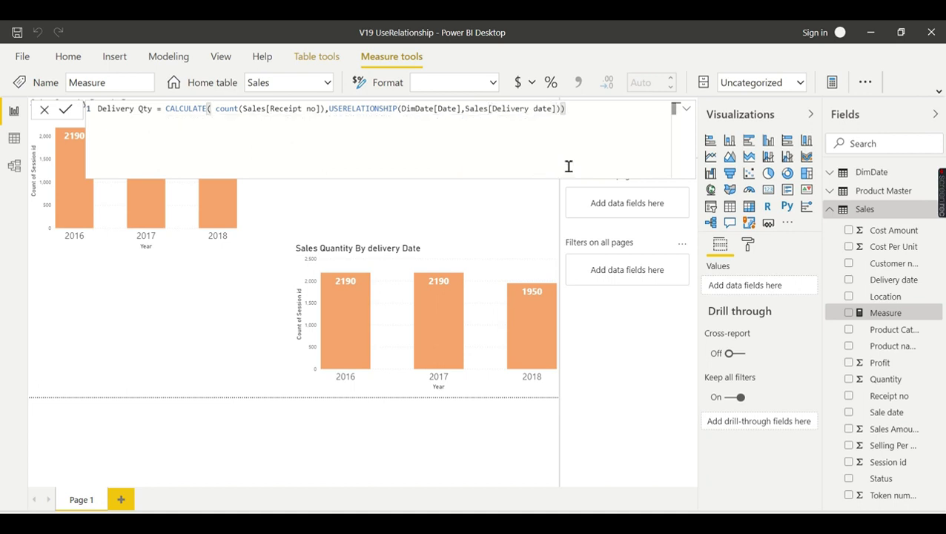
{"action": "key", "text": "Return"}
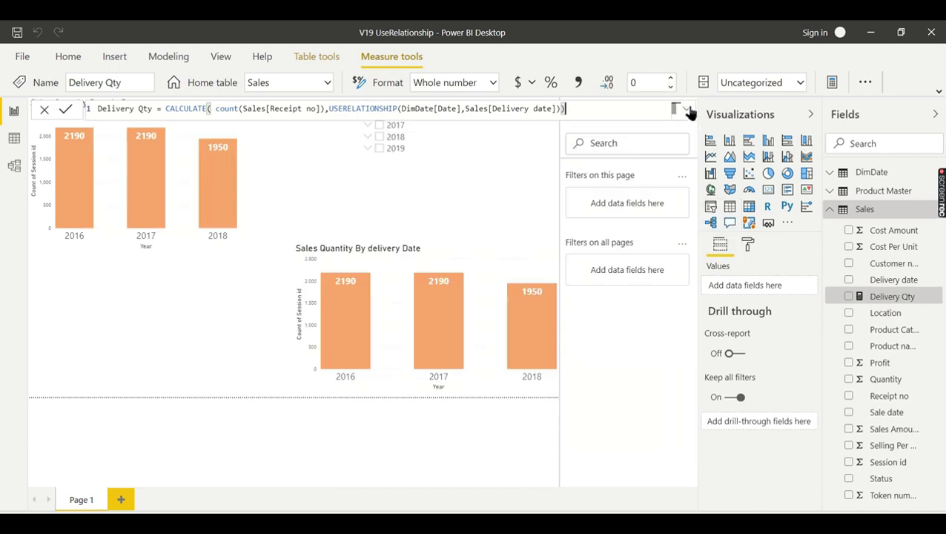
Step: Swap Count of Session id for Delivery Qty in the delivery-date chart, then filter to 2016
{"action": "left_click", "coordinate": [320, 185]}
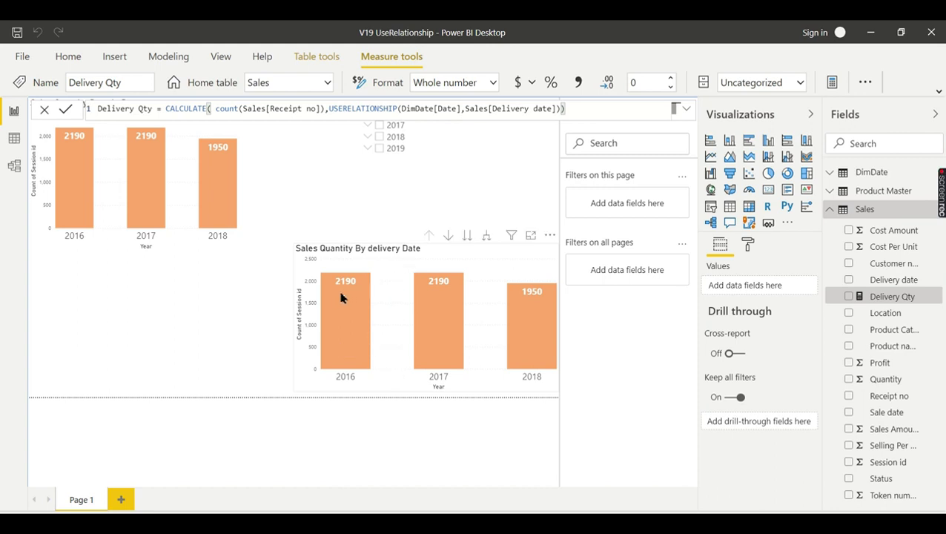
{"action": "left_click", "coordinate": [378, 267]}
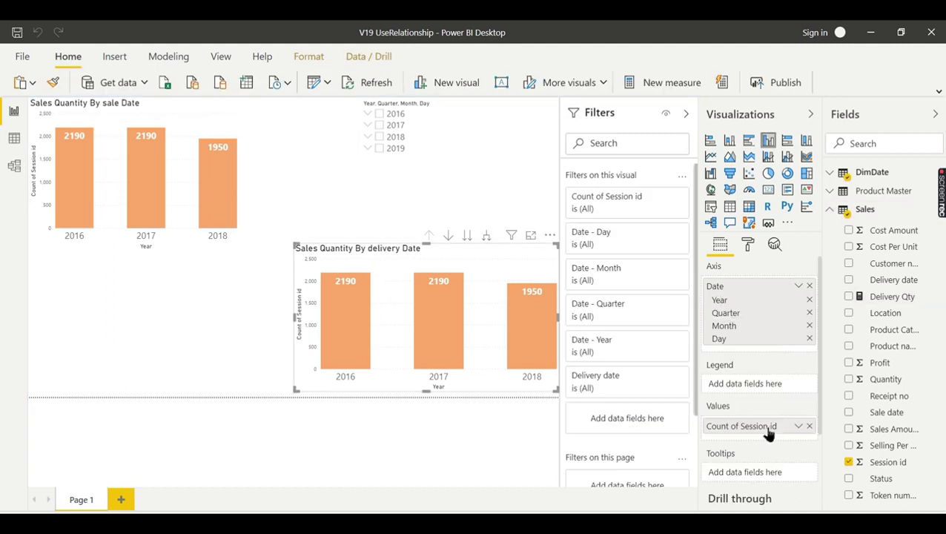
{"action": "left_click", "coordinate": [809, 427]}
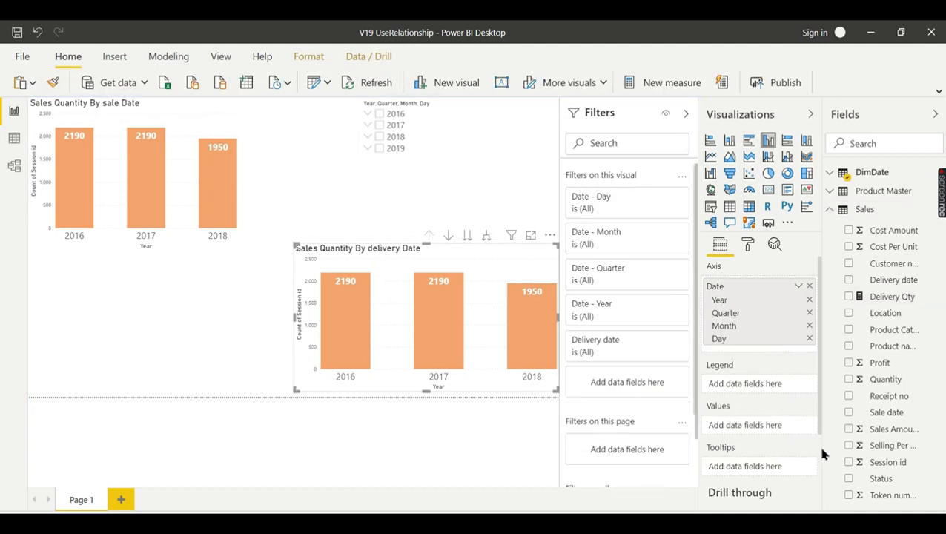
{"action": "left_click", "coordinate": [849, 297]}
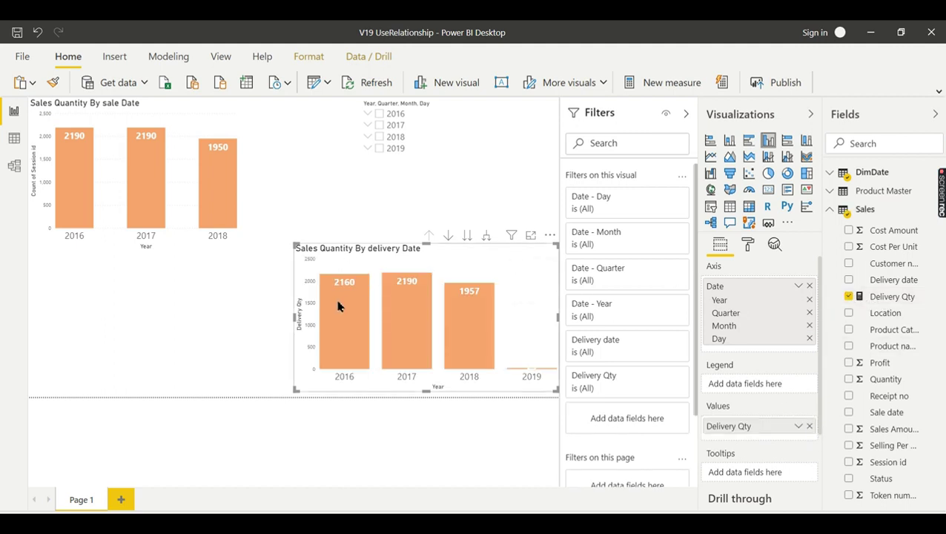
{"action": "left_click", "coordinate": [382, 115]}
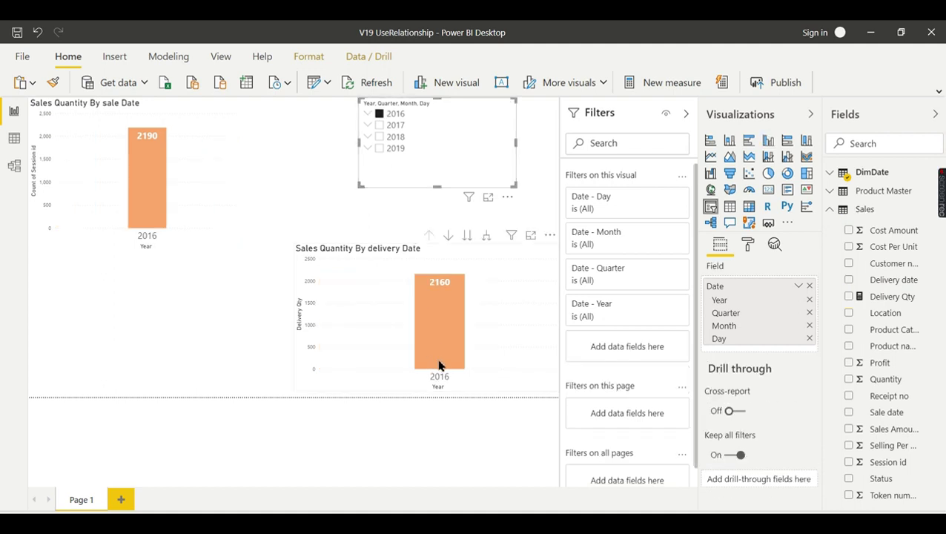
Step: Filter both charts to 2017, then 2018, then clear the year filter
{"action": "left_click", "coordinate": [394, 127]}
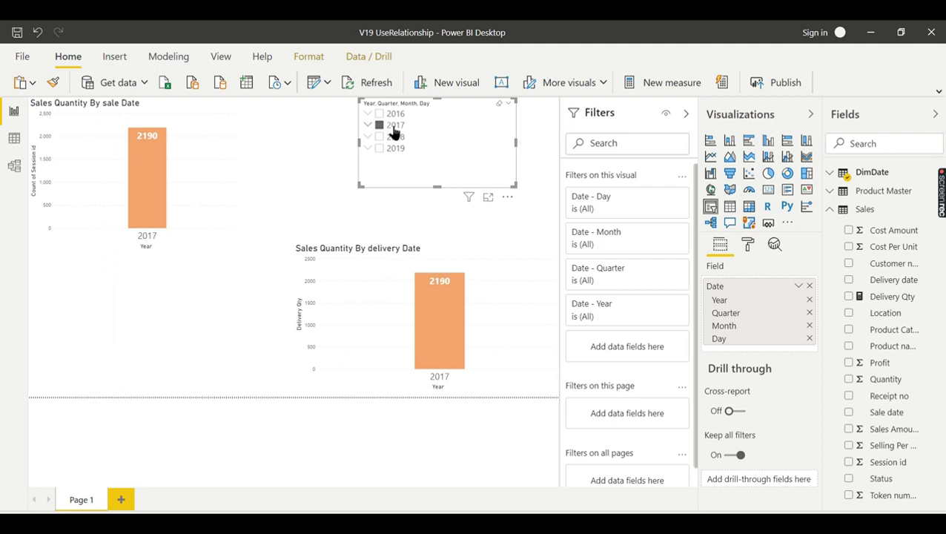
{"action": "left_click", "coordinate": [394, 136]}
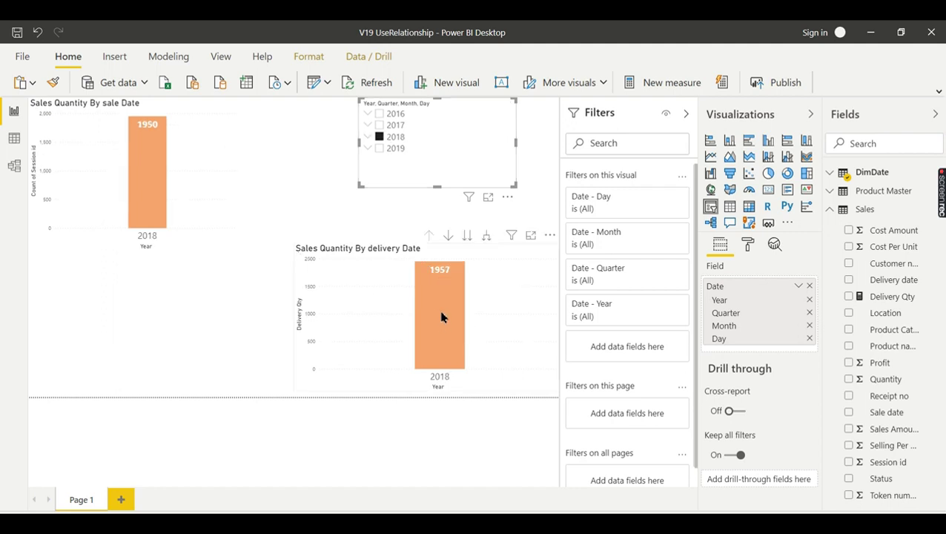
{"action": "left_click", "coordinate": [400, 138]}
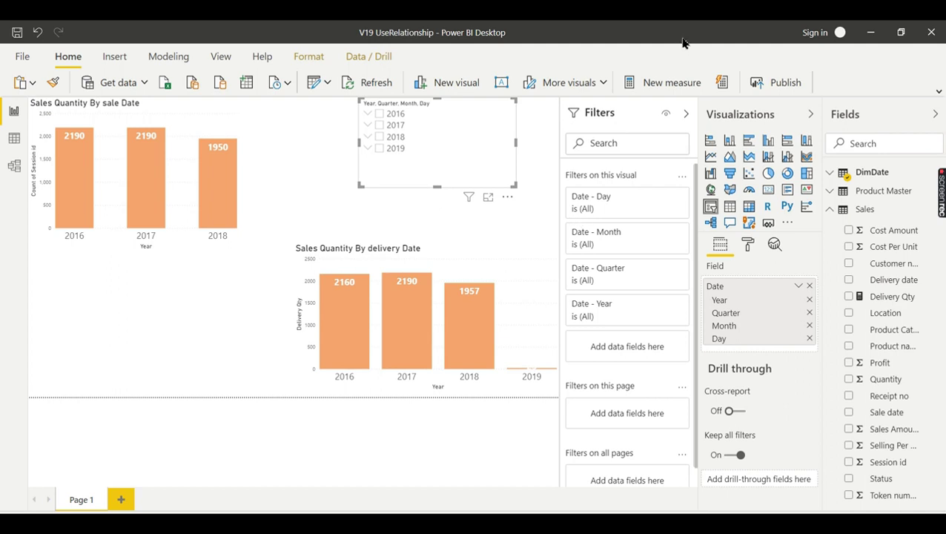
Step: Collapse the Fields, Visualizations and Filters panes and select the delivery-date chart
{"action": "left_click", "coordinate": [935, 114]}
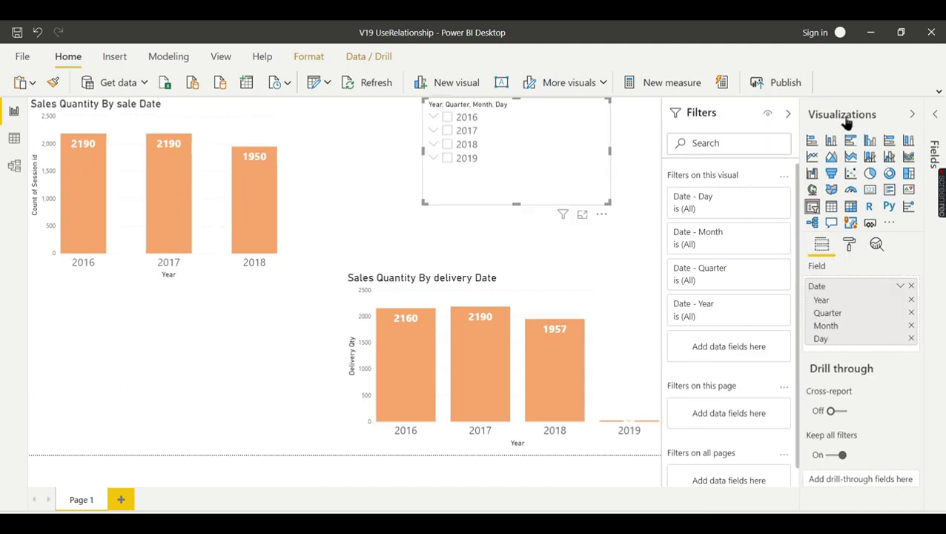
{"action": "left_click", "coordinate": [913, 117]}
{"action": "left_click", "coordinate": [889, 117]}
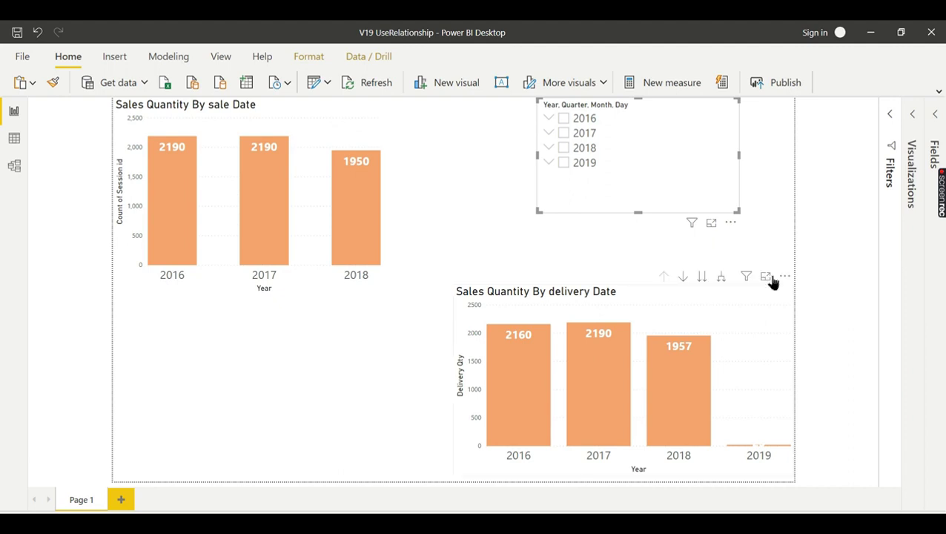
{"action": "left_click", "coordinate": [771, 293]}
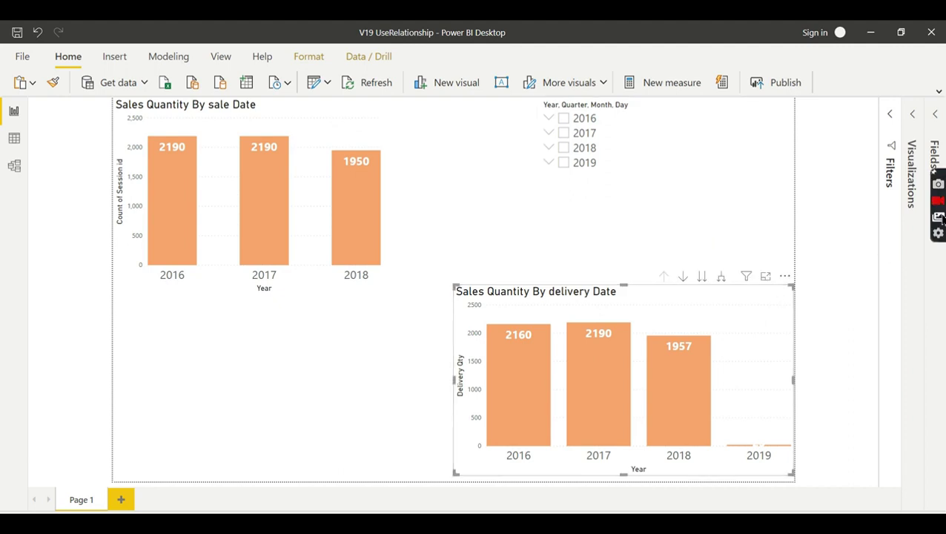